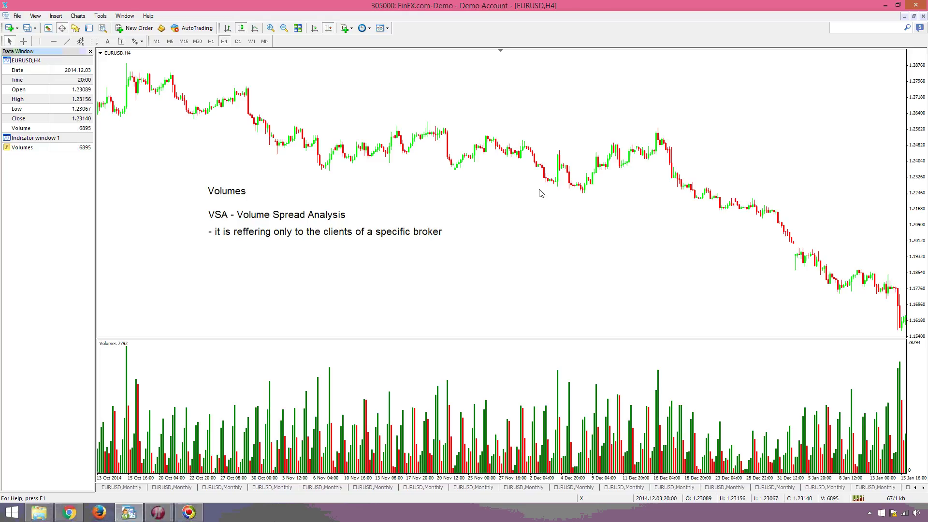
Step: Zoom in once on the EURUSD H4 chart to widen the candles
click(270, 28)
Step: Zoom in once more and switch the EURUSD chart to the D1 daily timeframe
click(270, 30)
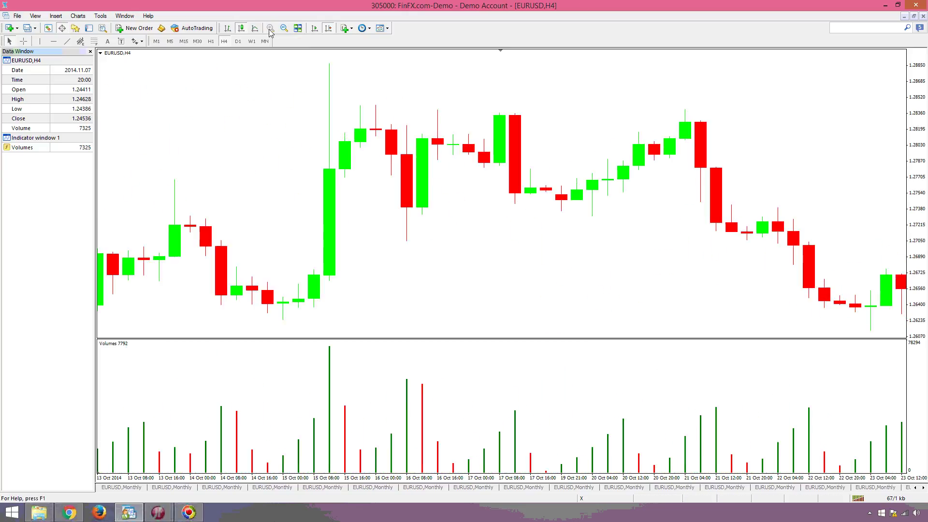
scroll(372, 272, up, 5)
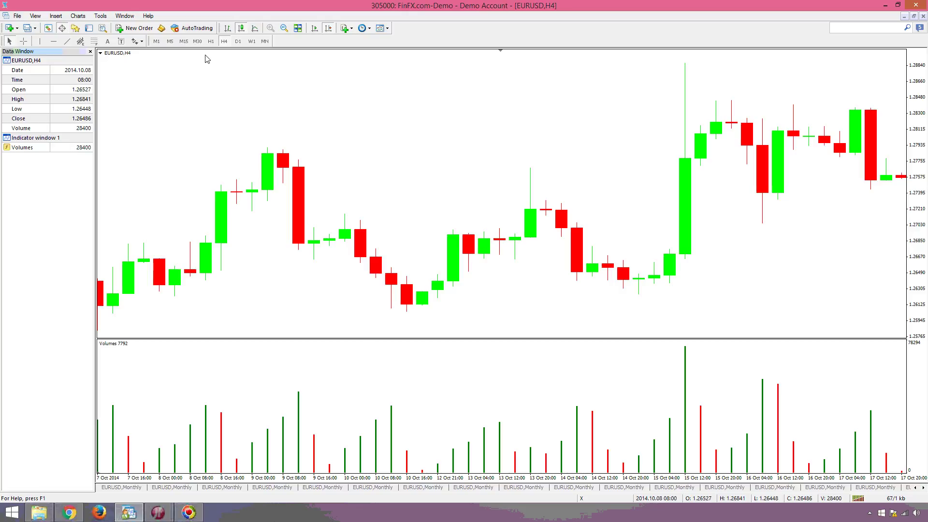
click(238, 42)
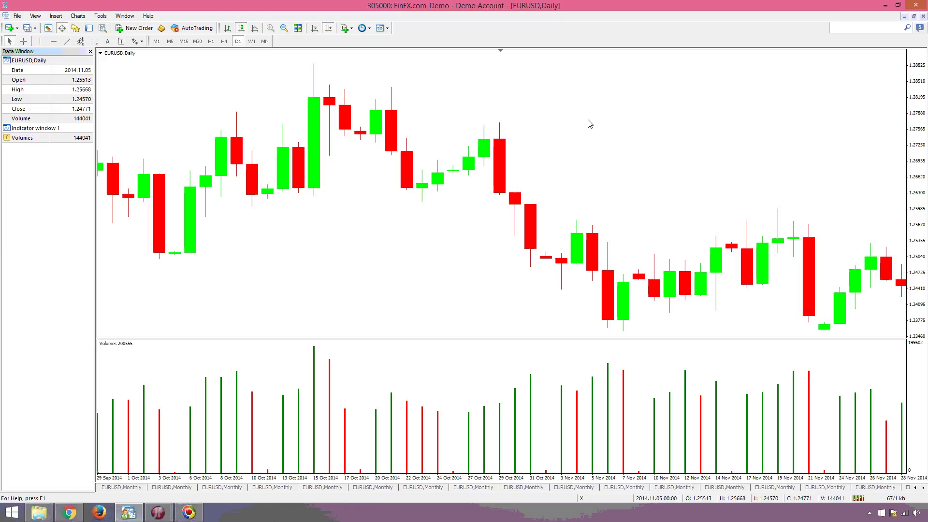
Step: Jump back to the 2008 daily bars and turn on the crosshair to read bar values
key(Home)
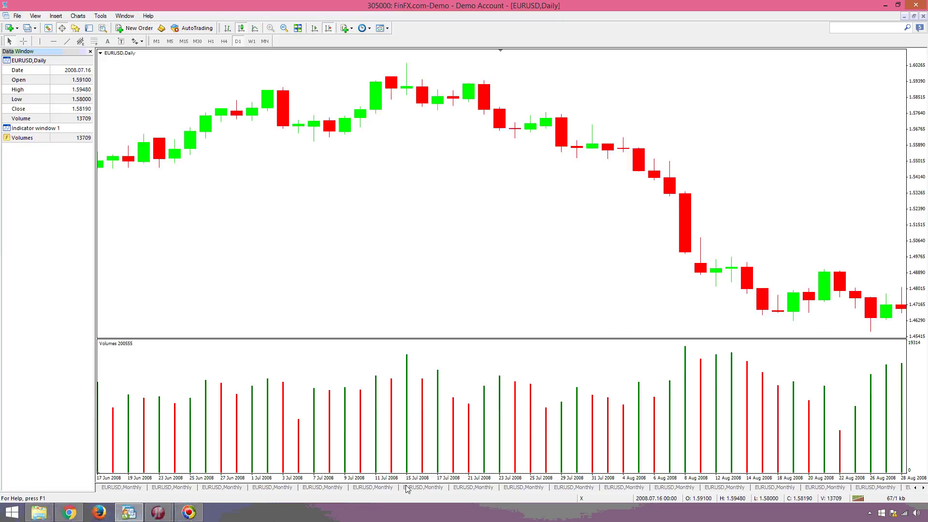
middle_click(401, 198)
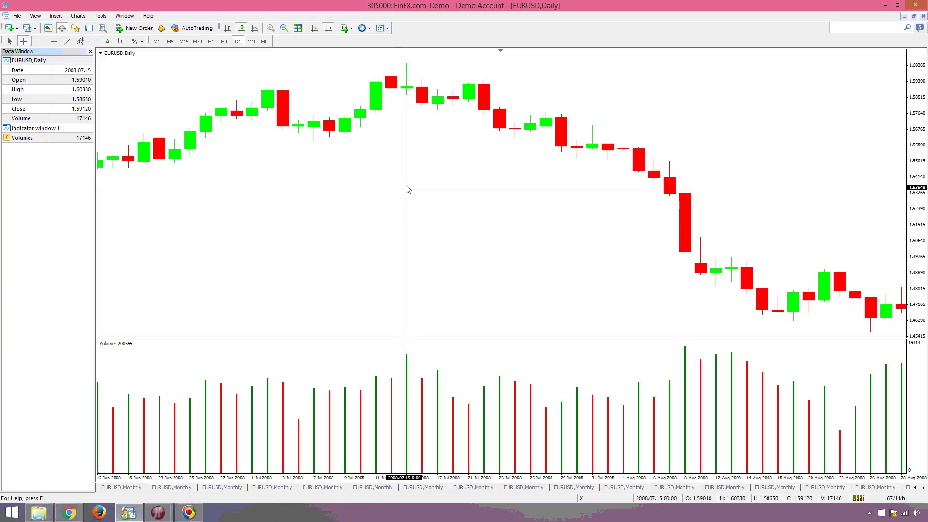
click(412, 189)
scroll(565, 243, down, 3)
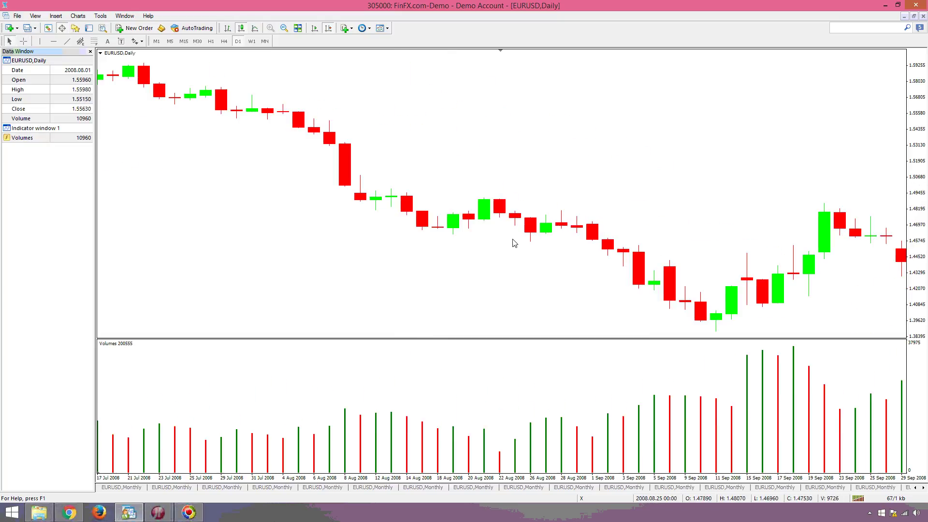
middle_click(367, 181)
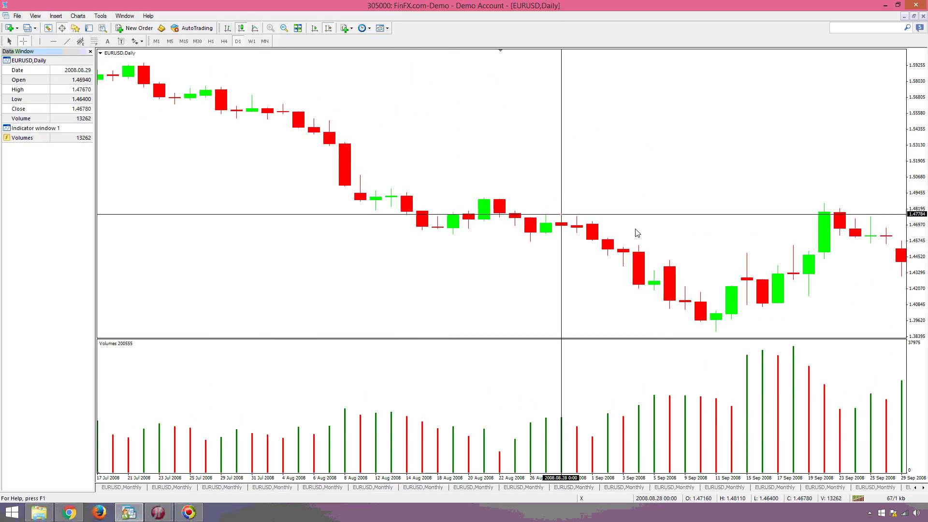
Step: Scroll forward through the daily bars to mid-2010, then turn the crosshair off
scroll(739, 244, down, 3)
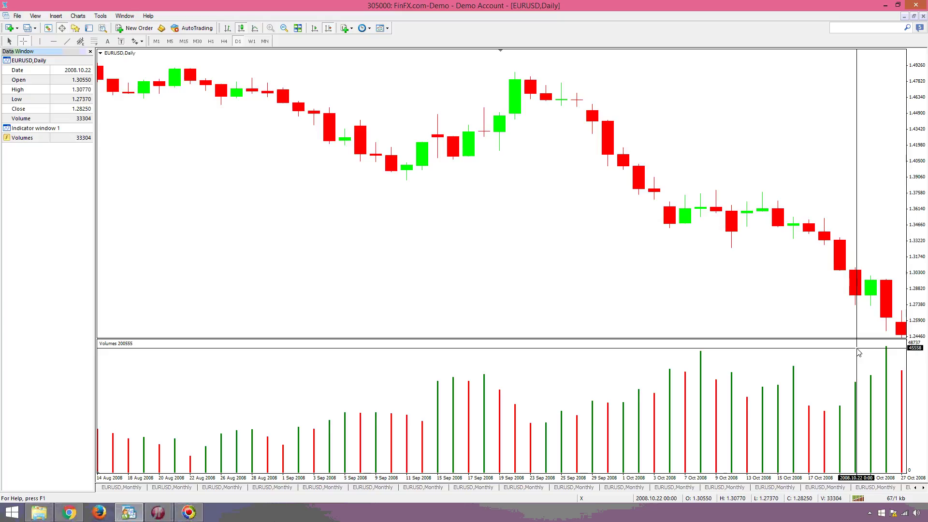
scroll(678, 280, down, 10)
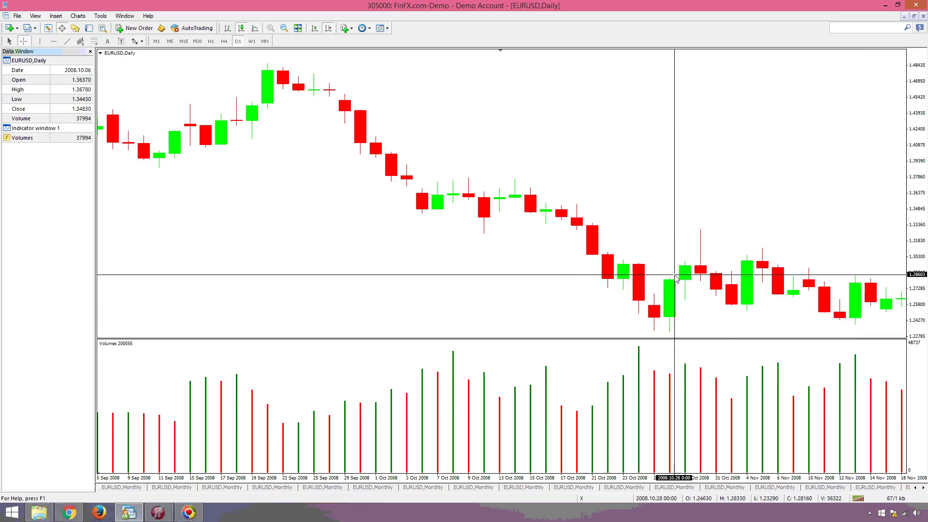
scroll(676, 279, down, 15)
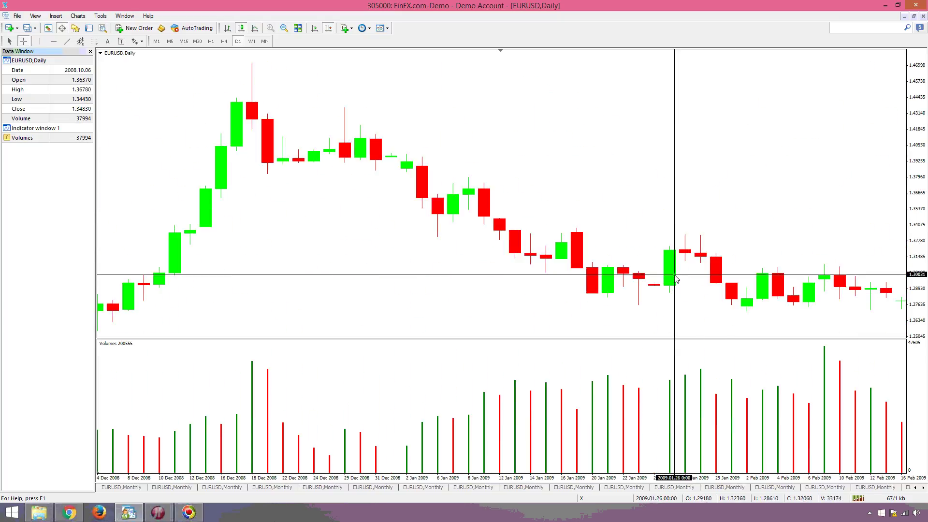
scroll(677, 279, down, 5)
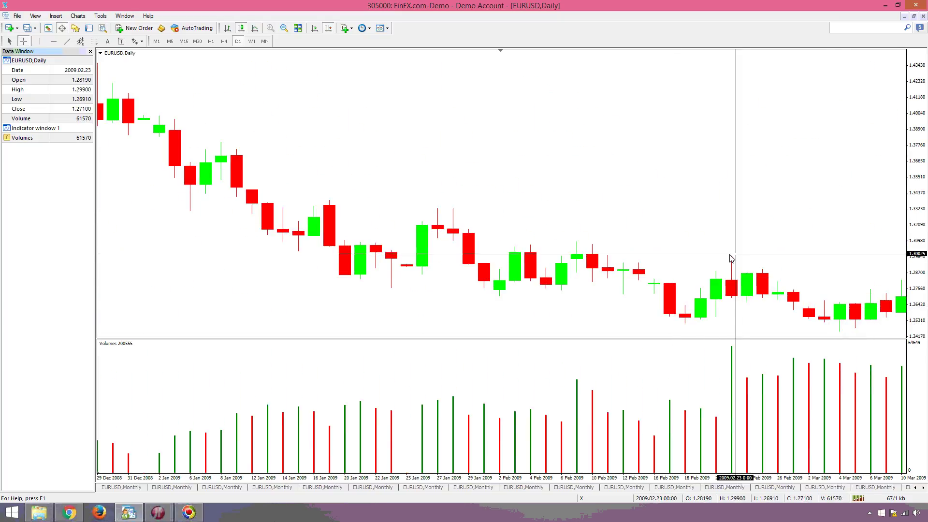
scroll(618, 290, down, 9)
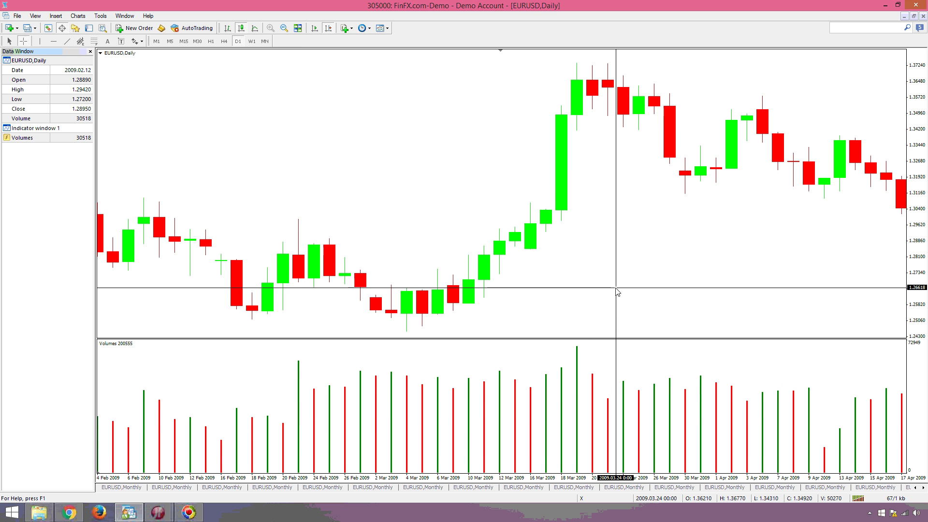
scroll(604, 293, down, 10)
scroll(593, 295, down, 19)
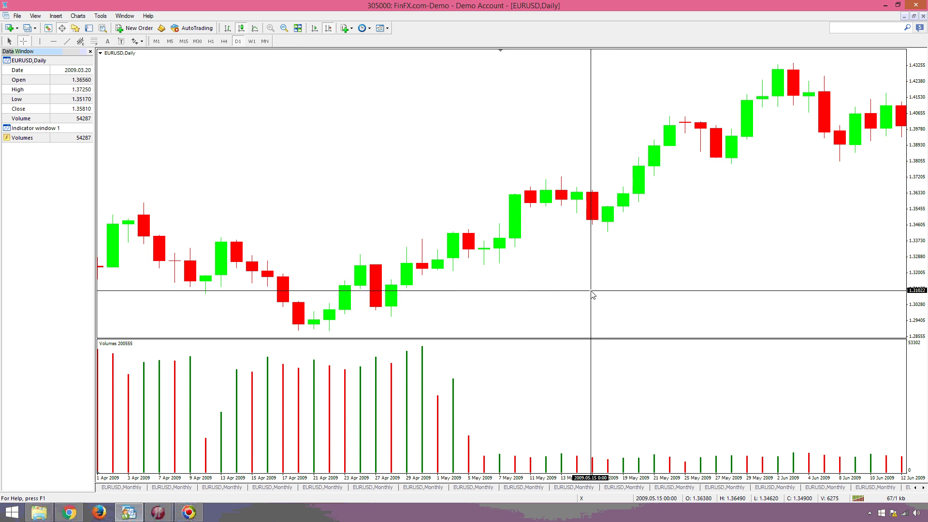
scroll(593, 294, down, 20)
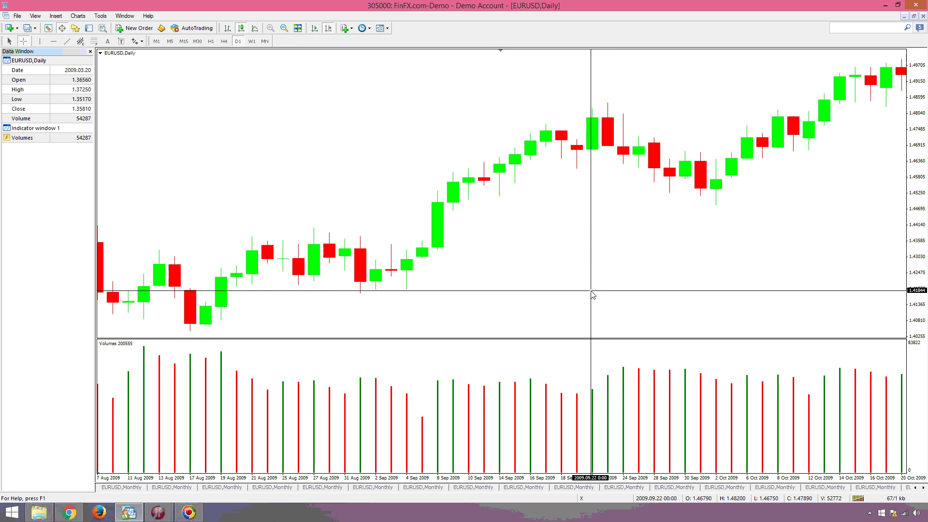
scroll(594, 295, down, 20)
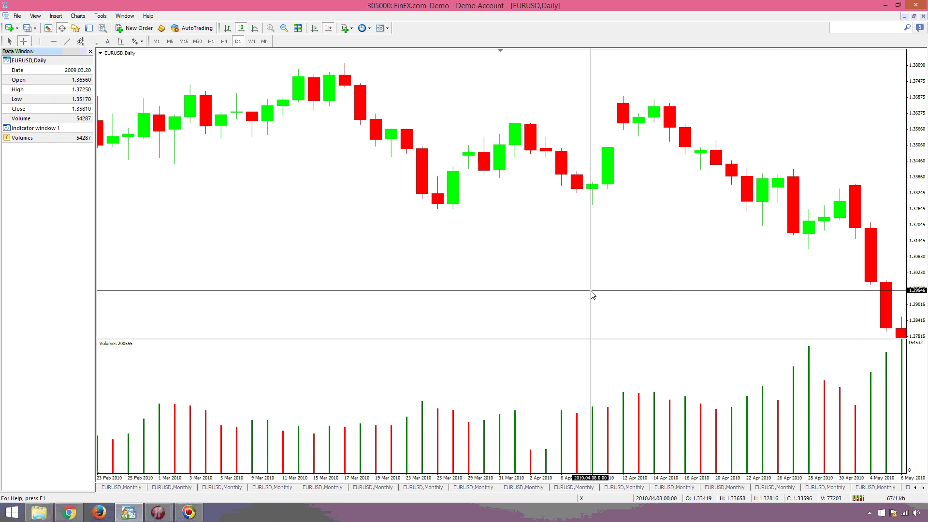
mouse_move(901, 372)
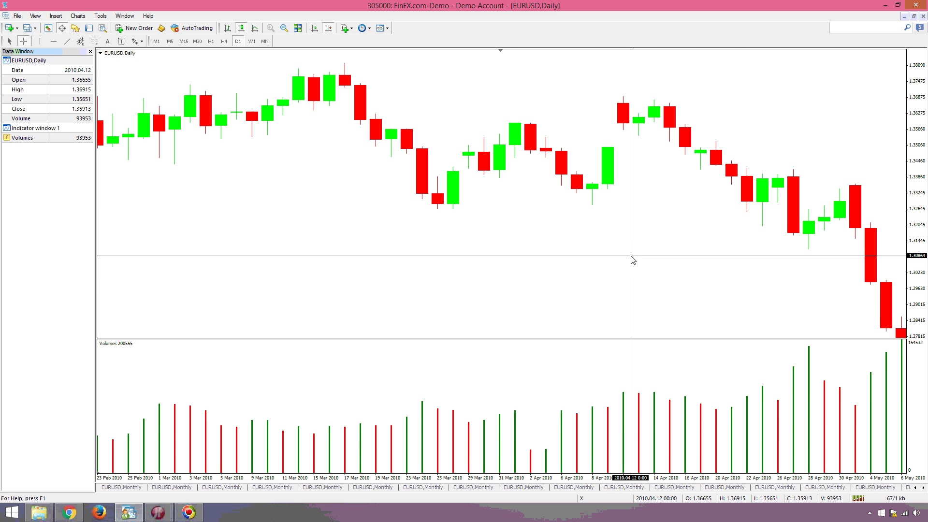
scroll(632, 260, down, 9)
scroll(633, 259, down, 17)
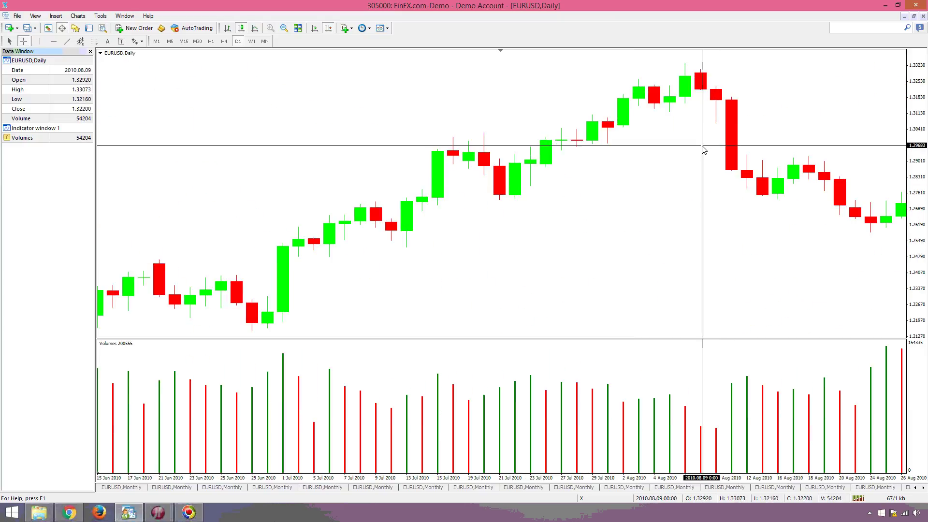
scroll(705, 151, down, 3)
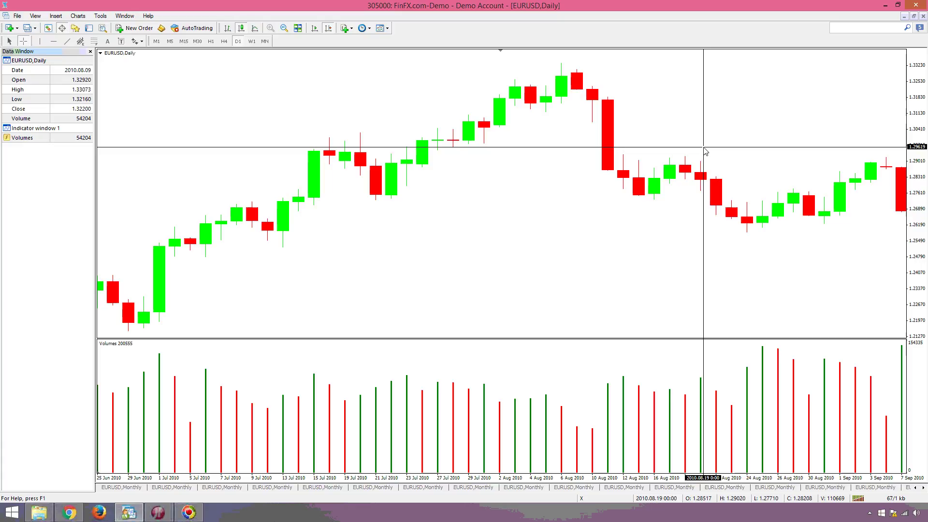
middle_click(568, 187)
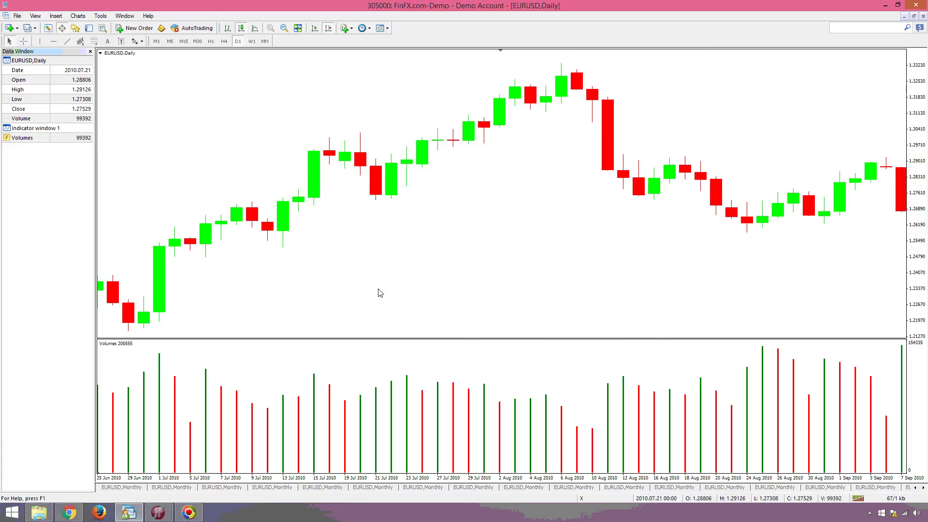
Step: From the Indicators list, open the Volumes Levels settings and add a 200000 level
right_click(438, 216)
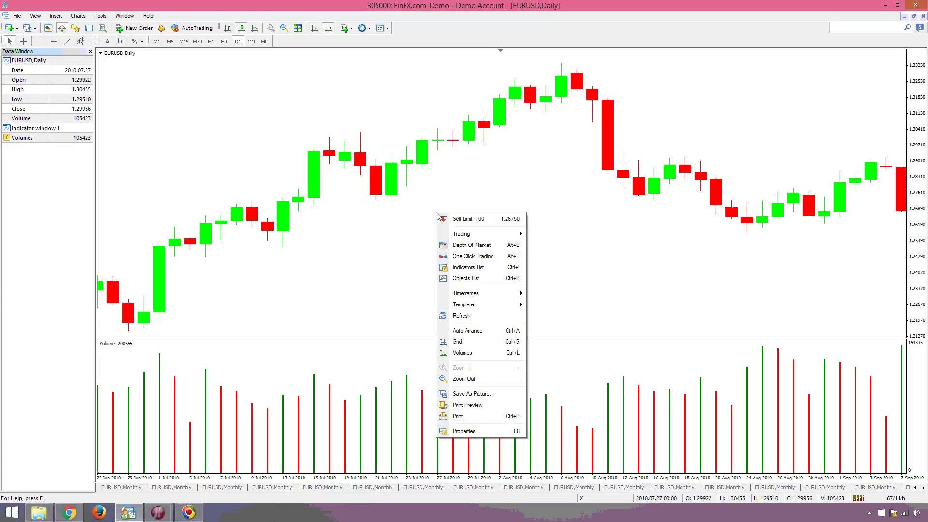
click(471, 267)
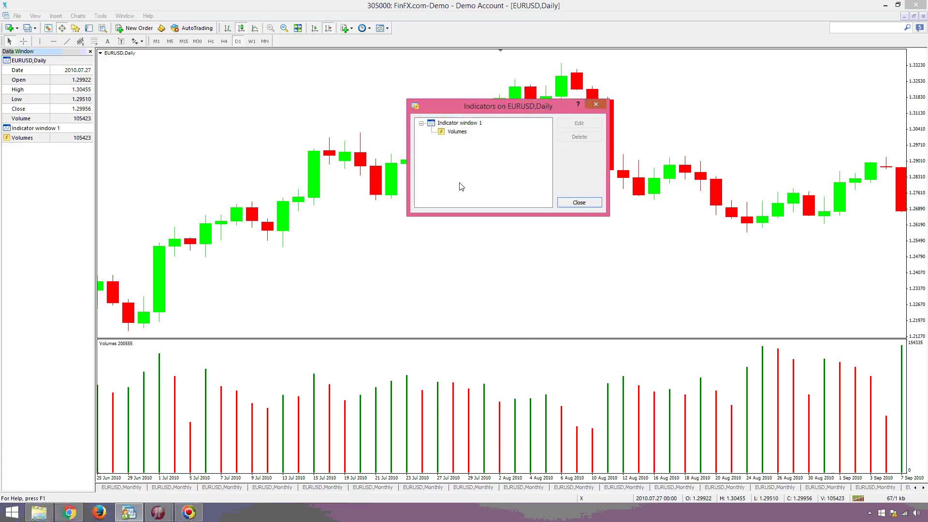
click(457, 131)
click(580, 123)
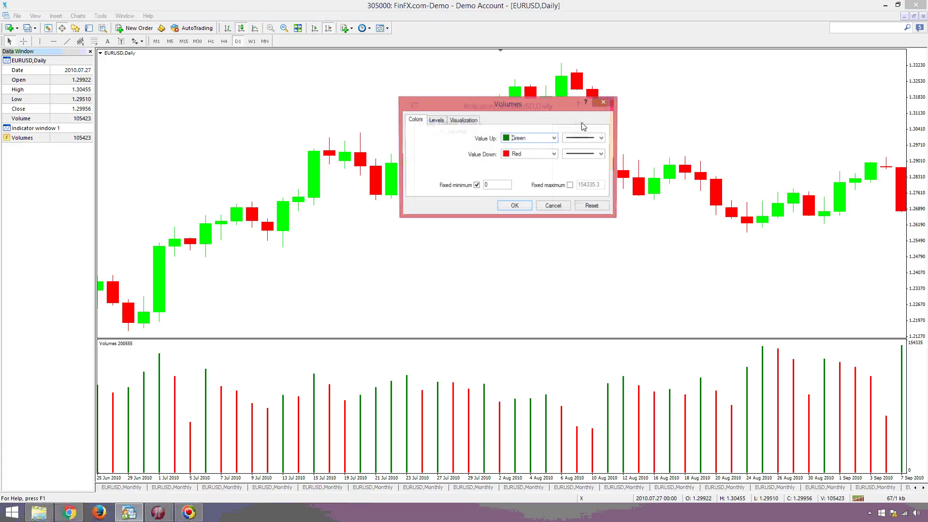
click(440, 119)
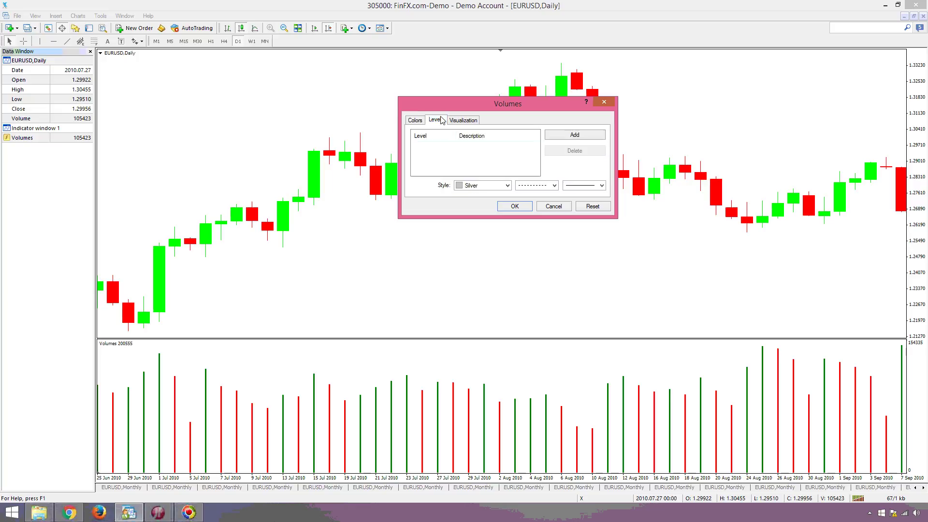
click(575, 135)
text(2000)
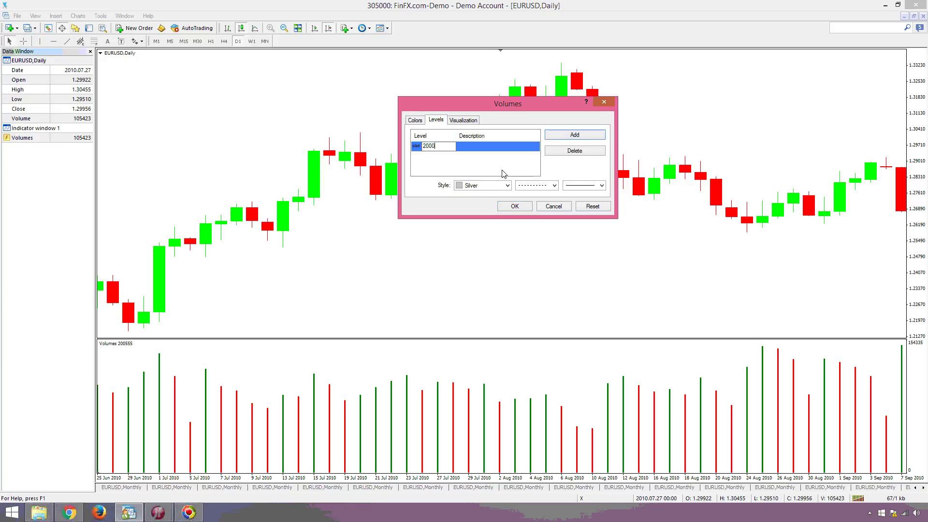
text(00)
Step: Make the level lines solid black and set their line width
click(507, 185)
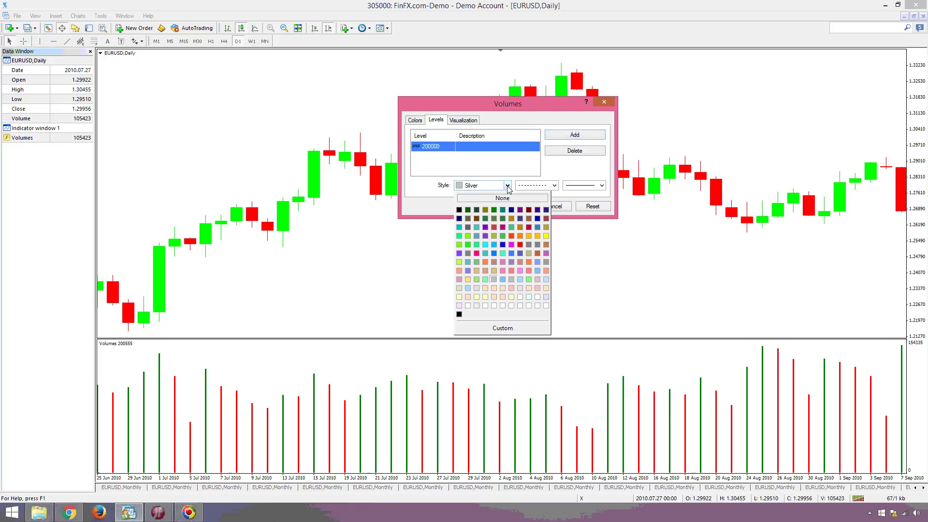
click(459, 209)
click(555, 185)
click(537, 194)
click(601, 186)
click(570, 205)
Step: Add further Volumes levels at 150000 and 100000
click(574, 135)
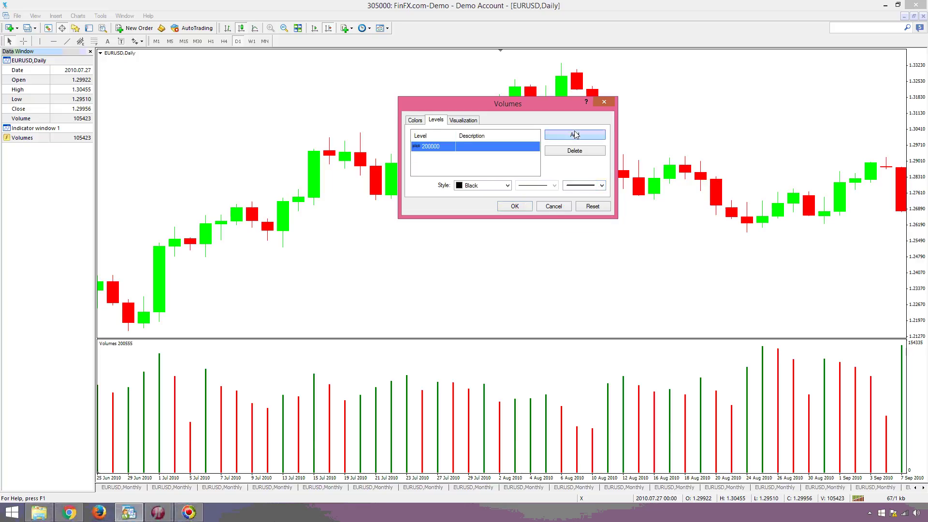
text(100000)
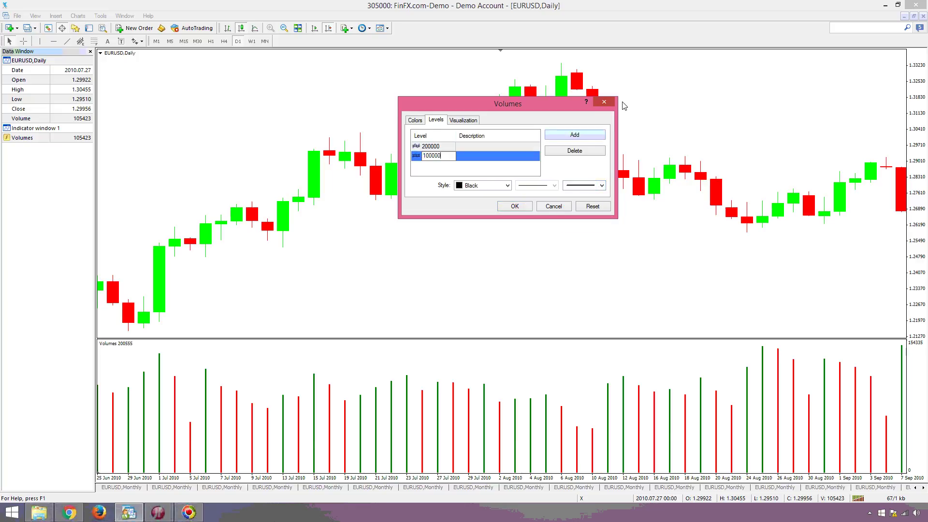
key(Return)
click(582, 136)
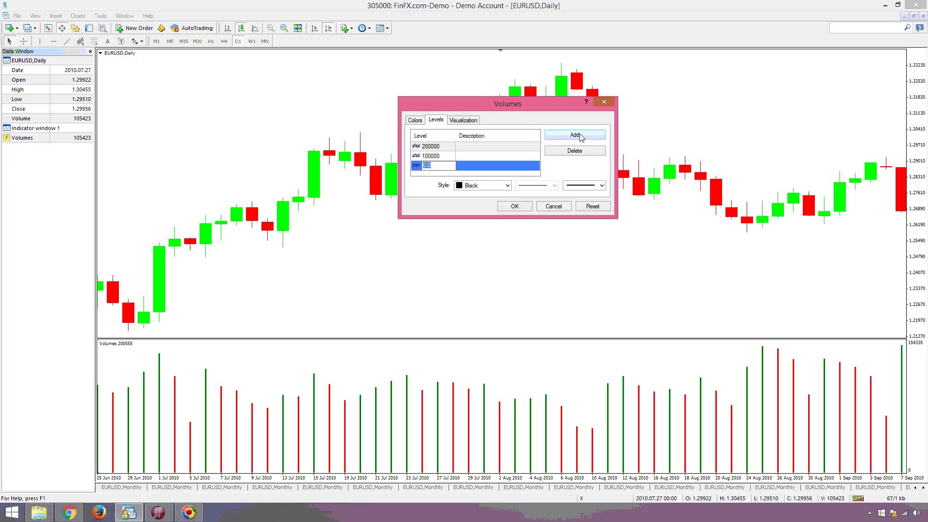
click(441, 156)
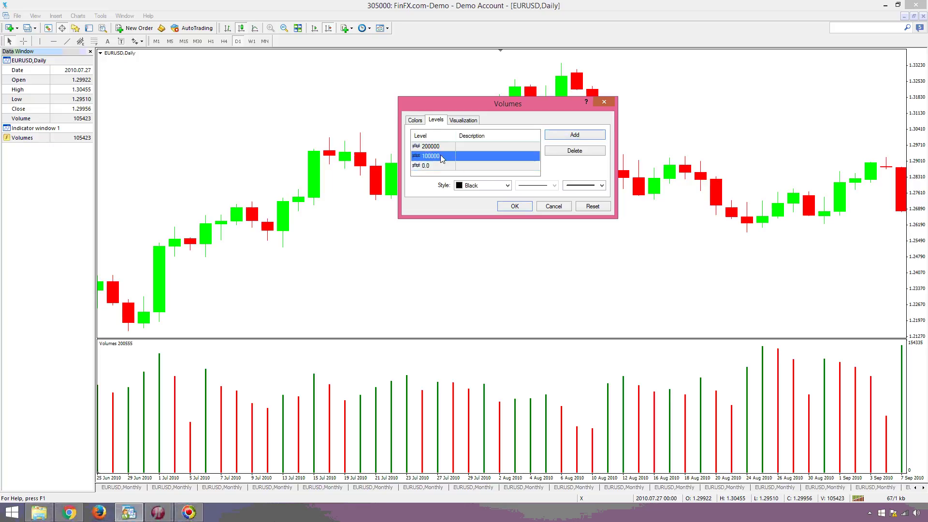
text(150000)
click(450, 166)
text(100000)
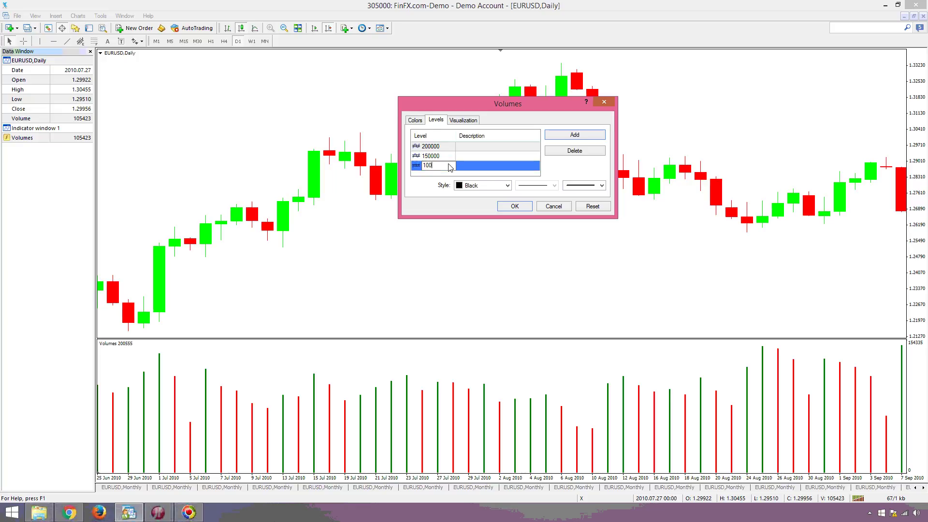
Step: Add a 50000 level, apply the levels, and close the Indicators list
click(595, 135)
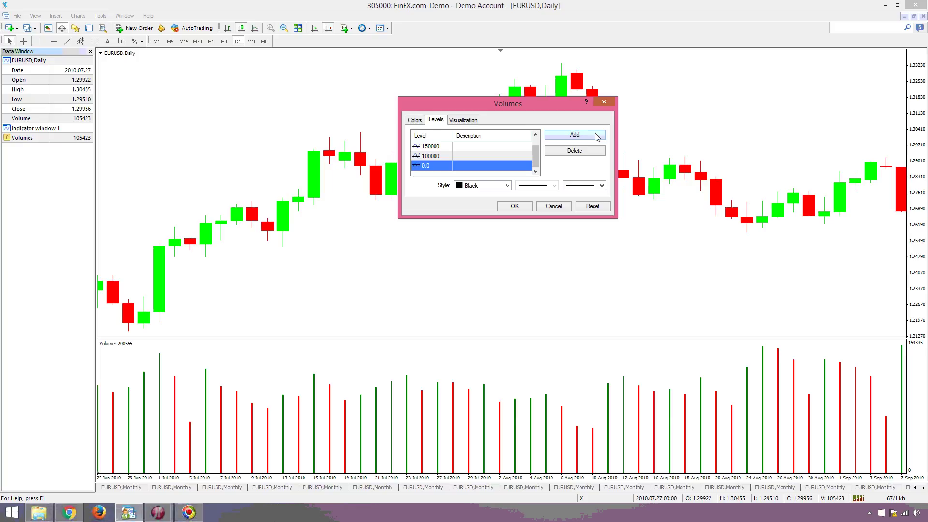
click(443, 167)
text(50000)
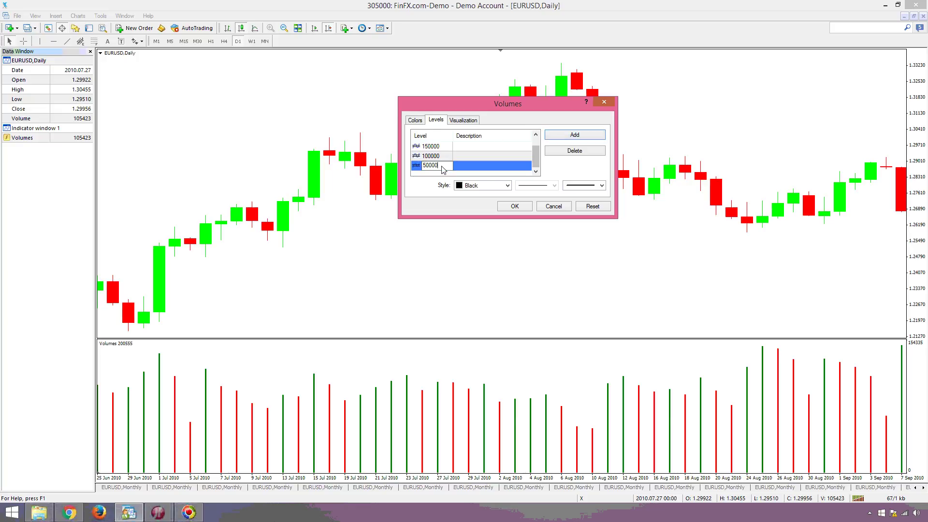
key(Return)
click(517, 205)
click(573, 204)
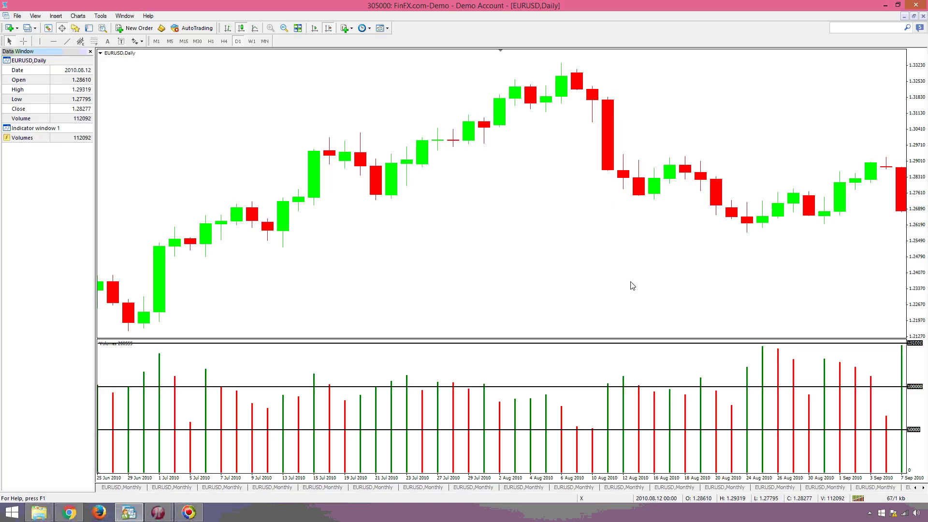
Step: Read the volume bar values with the crosshair, then turn it off
middle_click(186, 430)
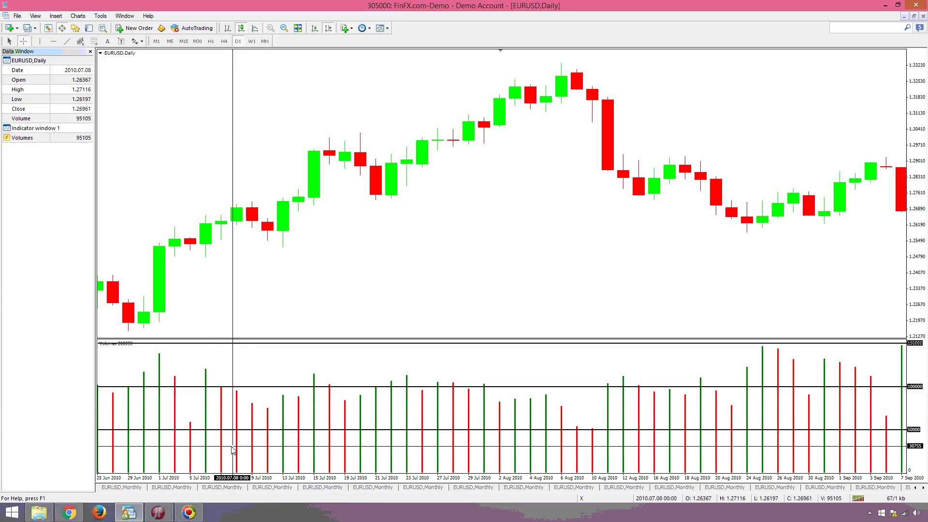
mouse_move(205, 404)
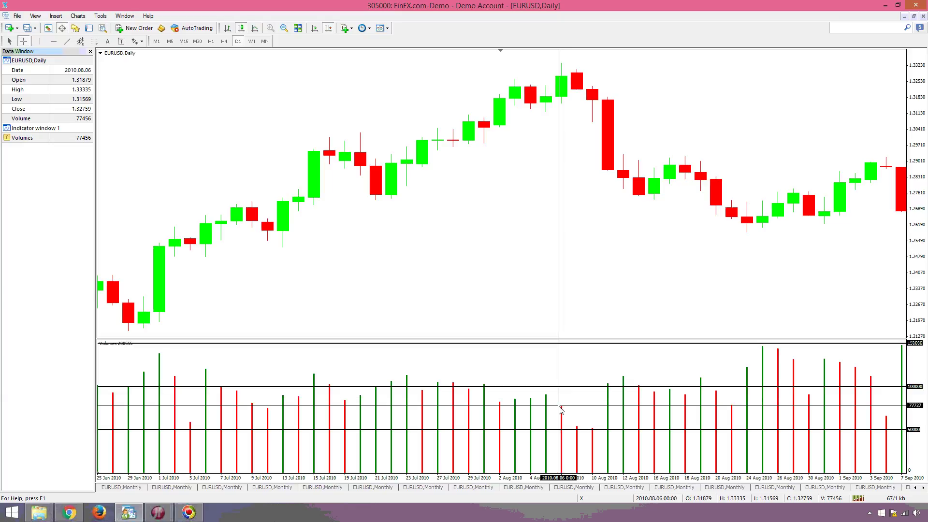
mouse_move(561, 408)
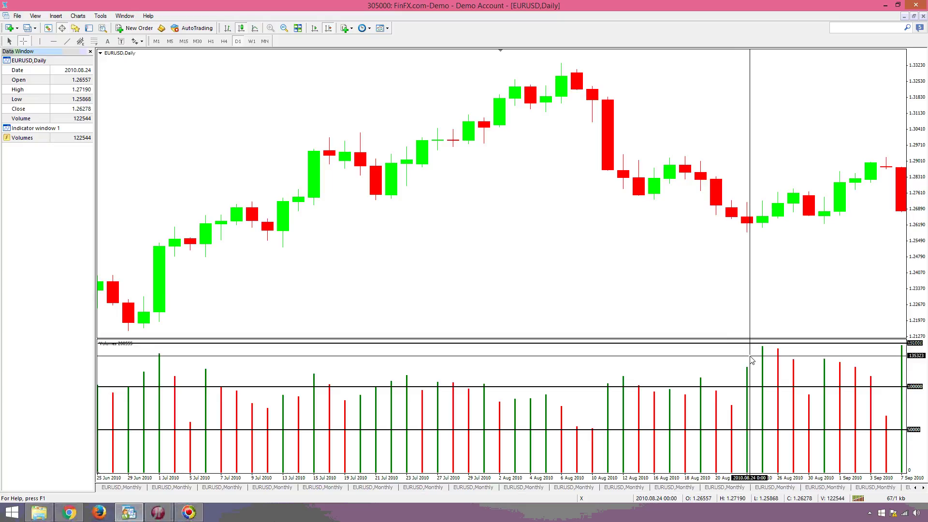
key(Escape)
Step: Zoom out twice and scroll to the Sep 2014–May 2015 bars showing the VSA notes
scroll(293, 202, left, 5)
scroll(275, 201, right, 4)
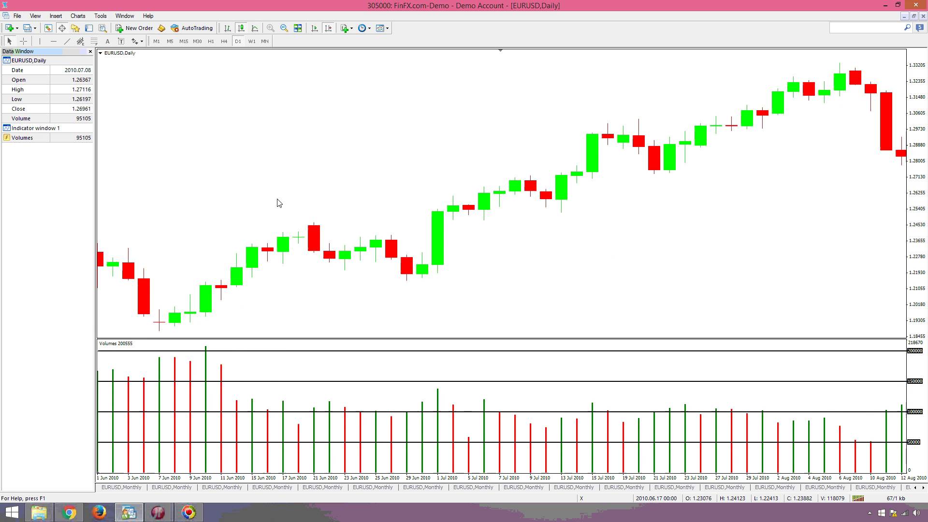
scroll(404, 214, right, 10)
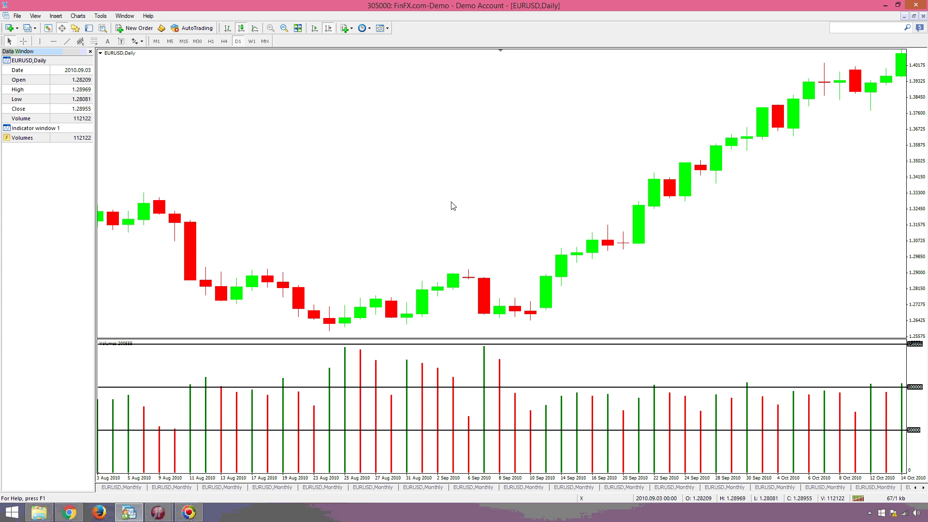
scroll(452, 203, right, 15)
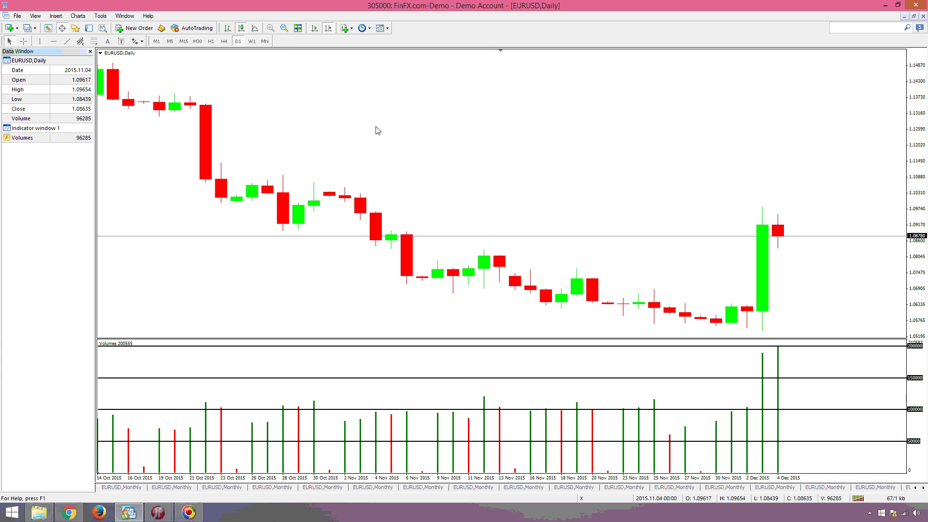
scroll(375, 129, left, 5)
click(283, 28)
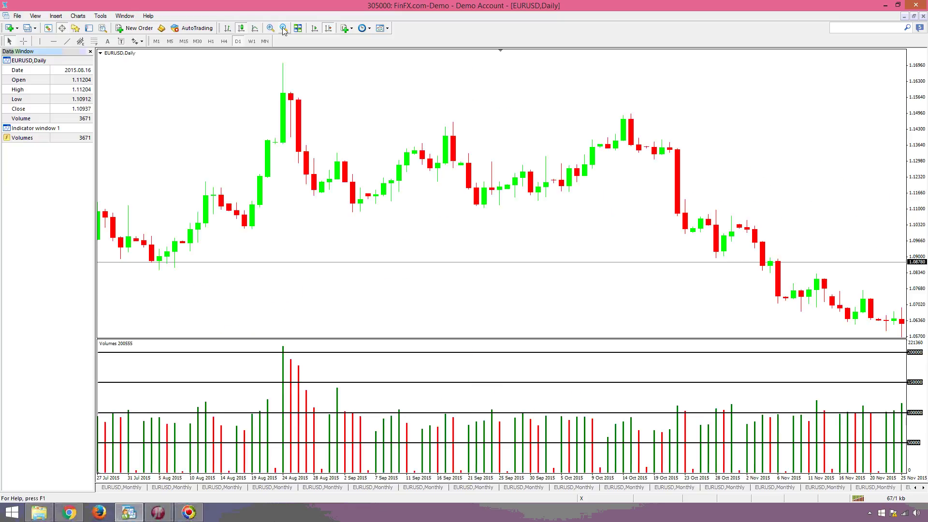
click(284, 29)
scroll(288, 137, left, 15)
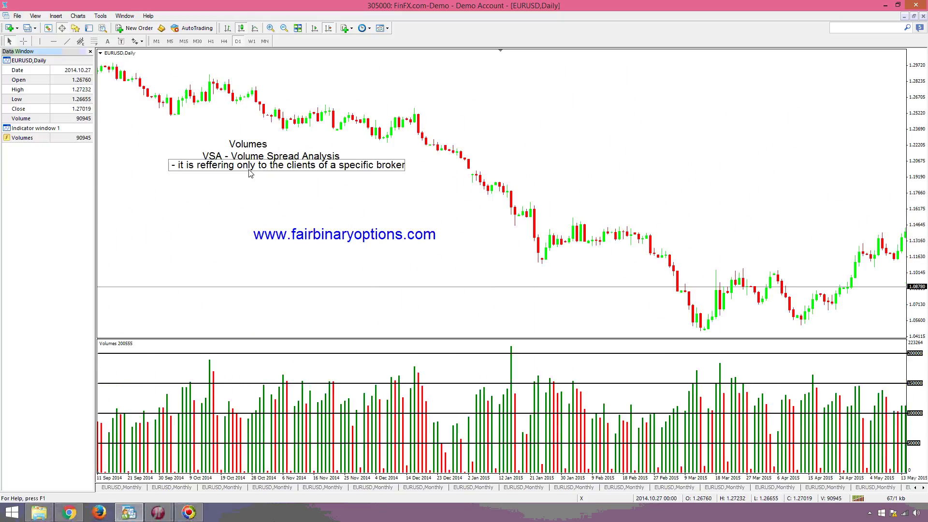
scroll(279, 171, left, 1)
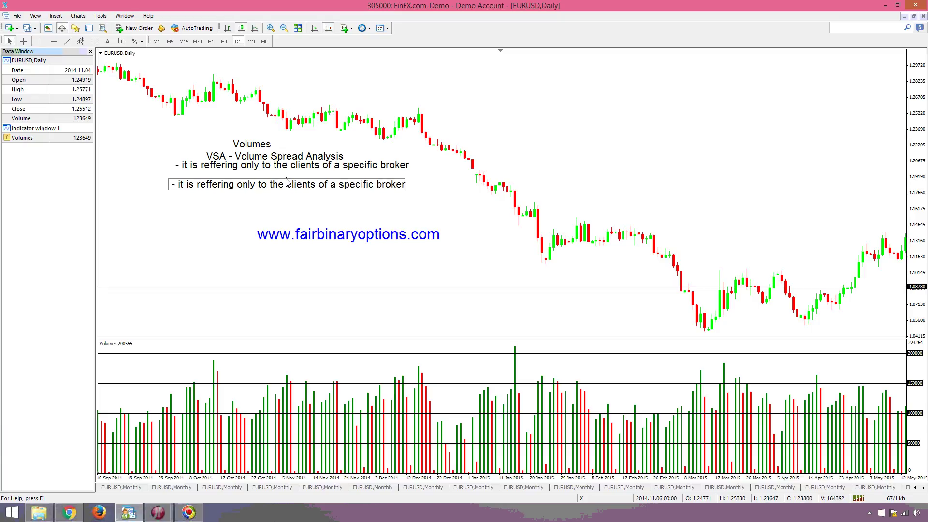
scroll(287, 181, right, 3)
Step: Change the copied note's text to '- use only volumes candles that are having the same color'
double_click(293, 172)
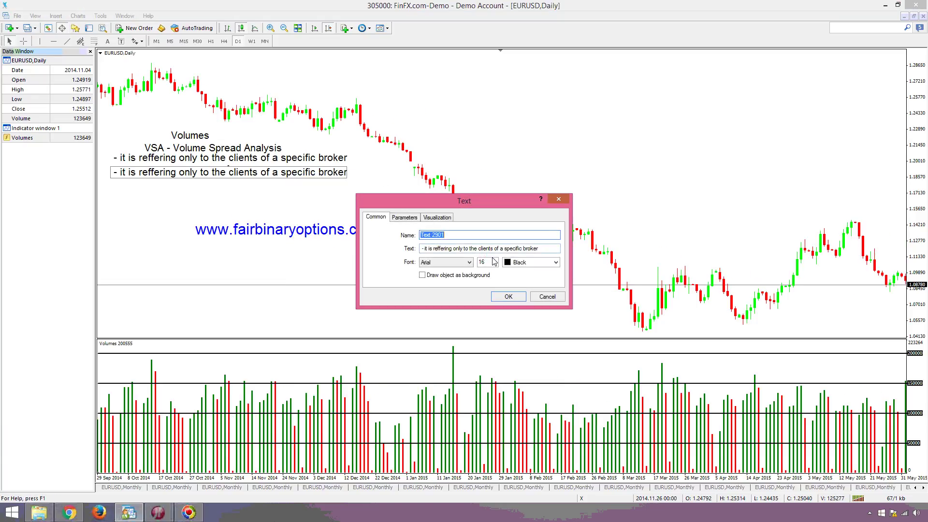
key(Tab)
text(- u)
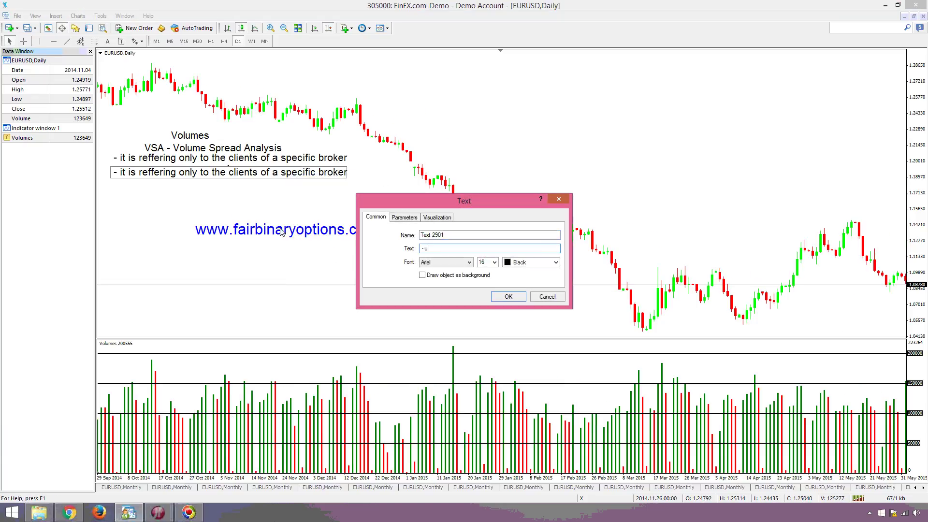
text(se only voluem)
key(BackSpace)
key(BackSpace)
key(BackSpace)
text(me)
key(BackSpace)
text(um,e)
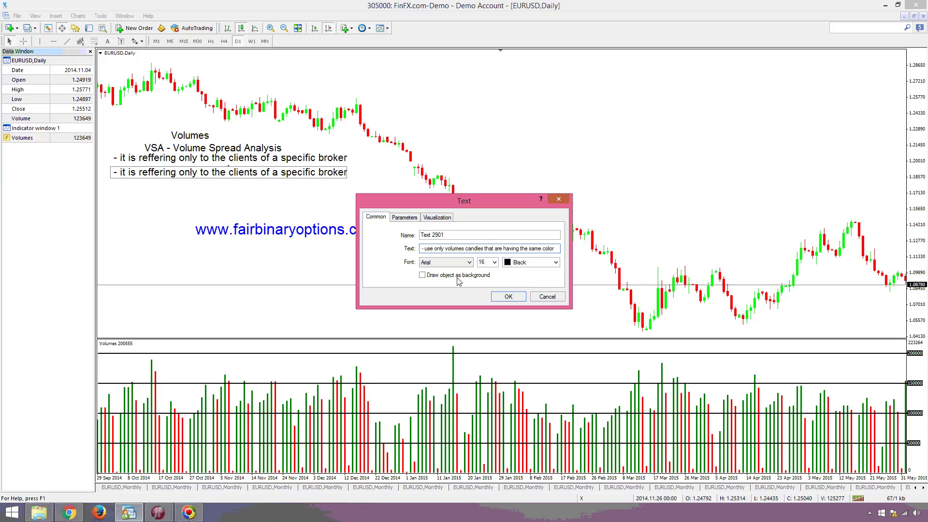
click(510, 295)
Step: Copy that note just below it and change the copy's text to 'like price'
drag(251, 181, 255, 196)
right_click(245, 187)
click(261, 190)
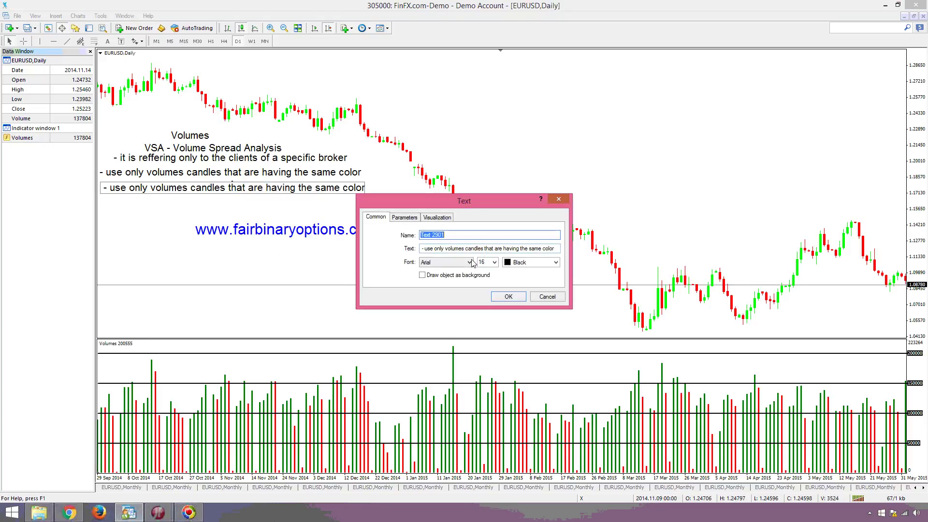
key(Tab)
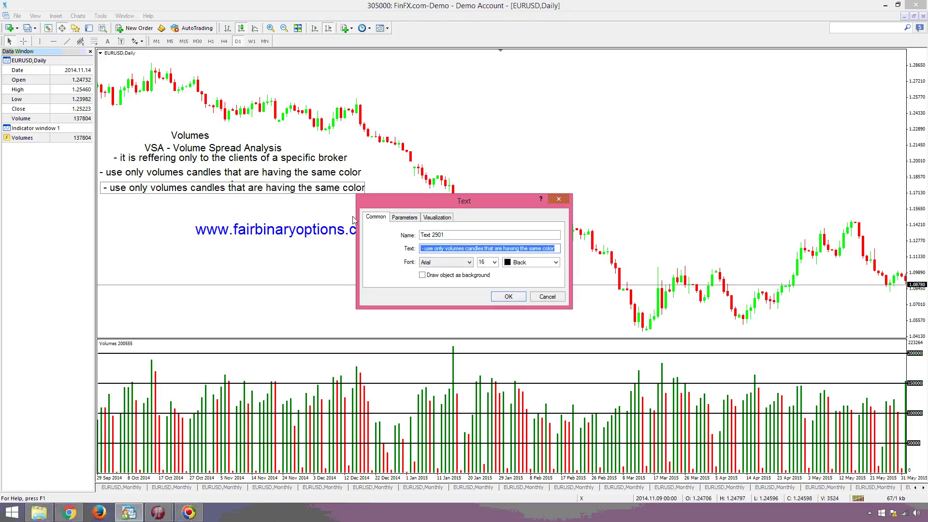
text(like price)
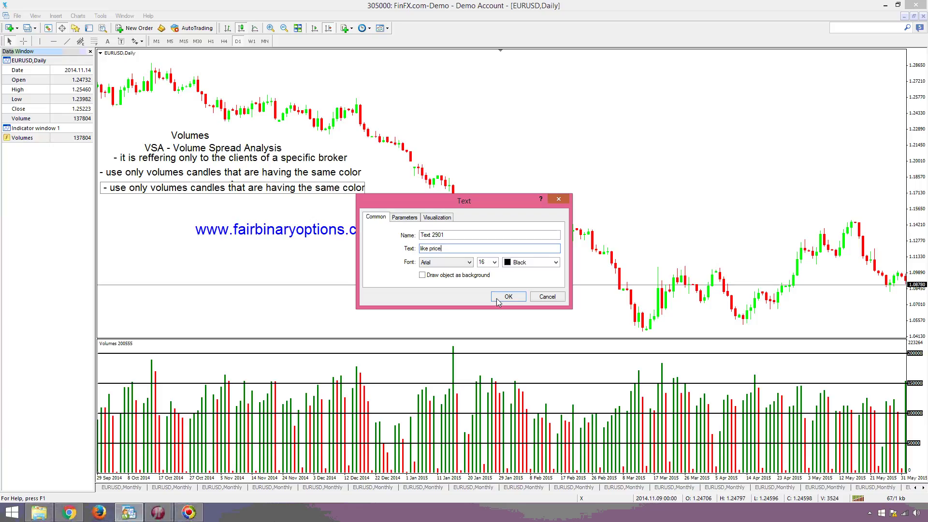
click(508, 296)
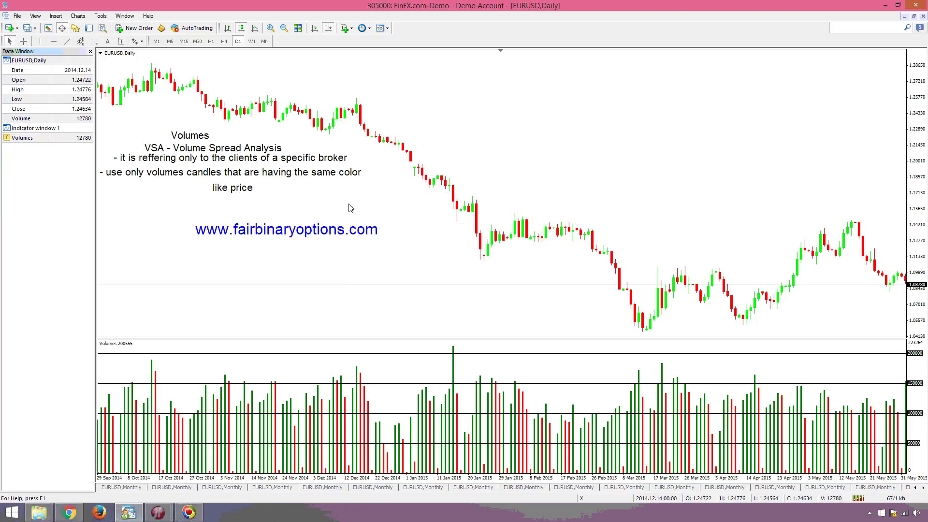
Step: Jump back to mid-2008, zoom in twice for wider candles, and scroll forward
key(Home)
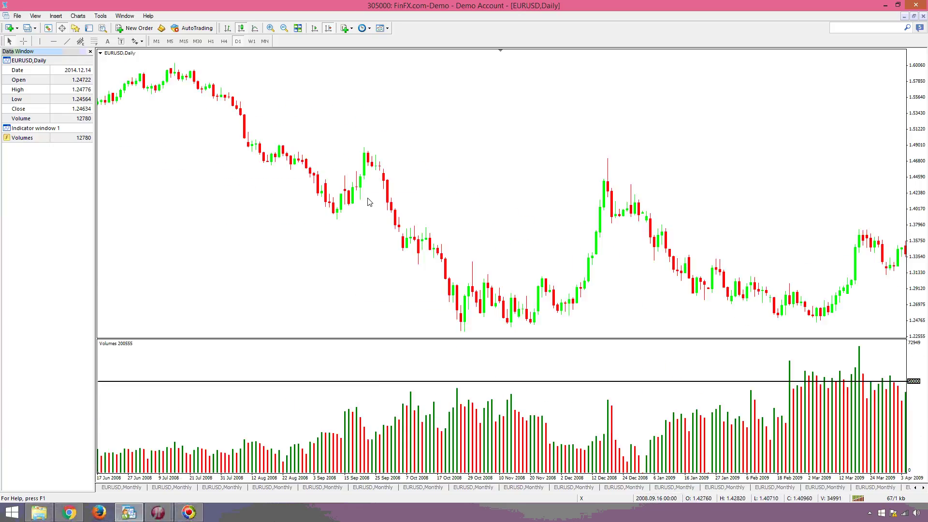
click(270, 29)
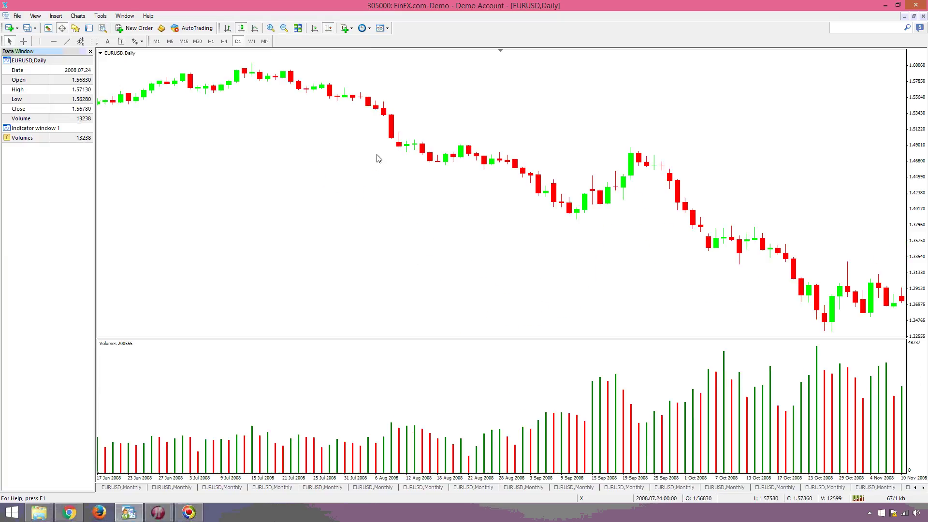
click(269, 28)
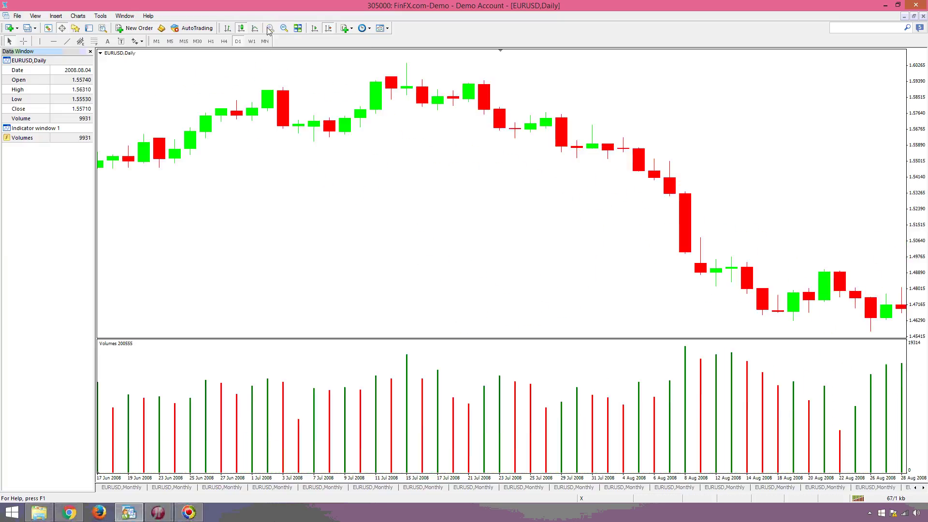
scroll(596, 285, down, 5)
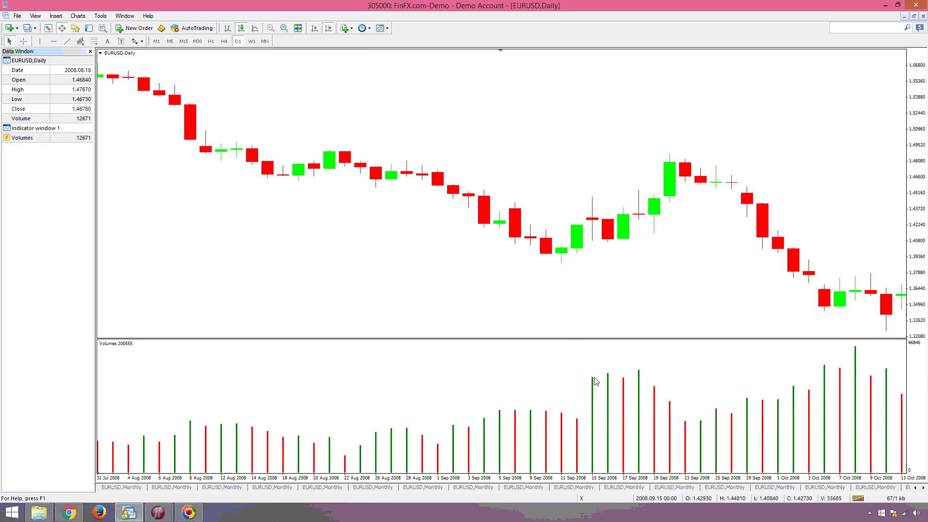
scroll(595, 380, down, 8)
scroll(527, 364, down, 5)
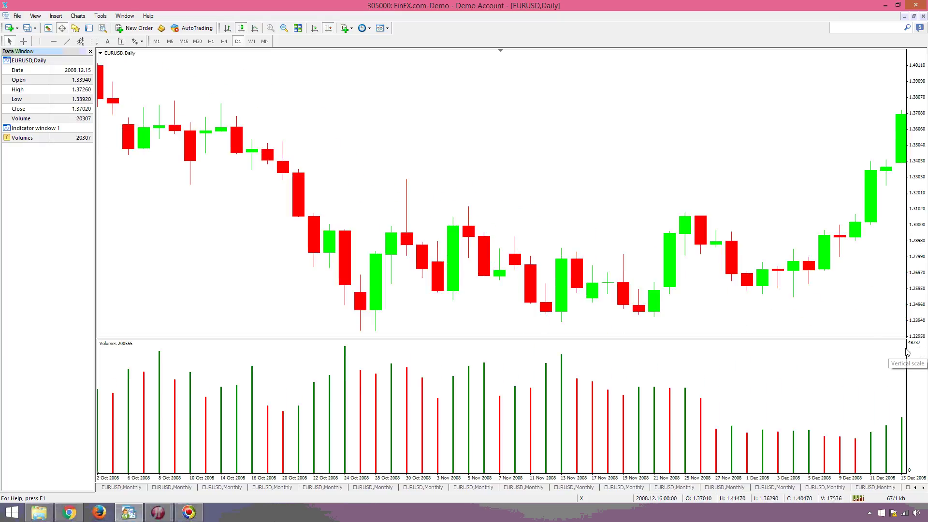
scroll(295, 235, up, 3)
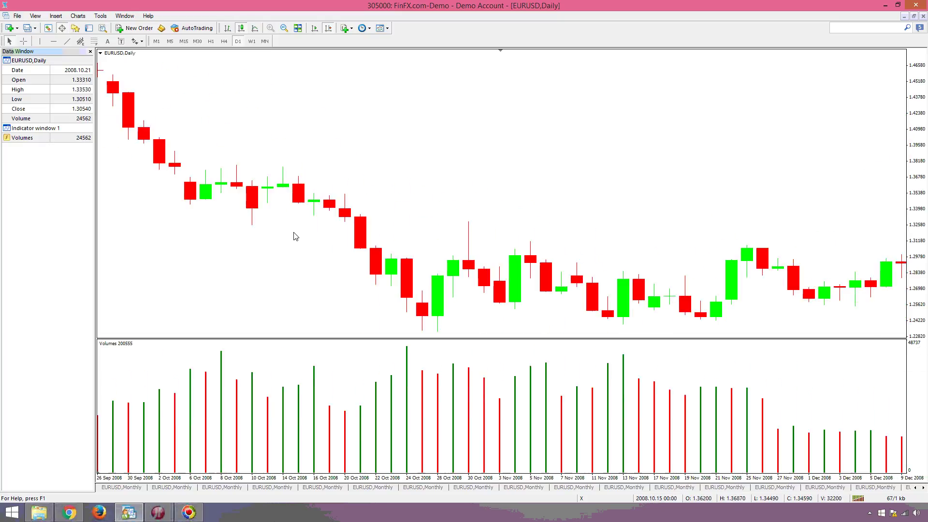
scroll(296, 236, down, 12)
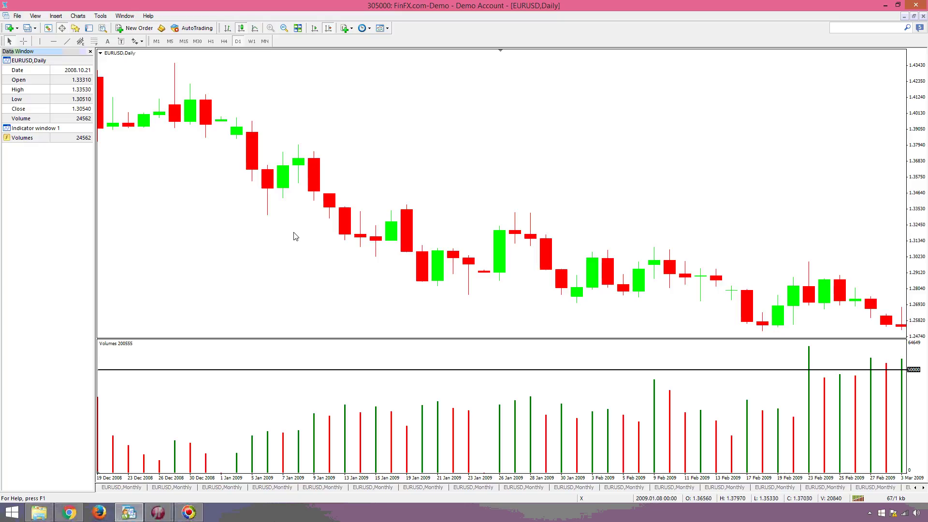
scroll(296, 236, down, 2)
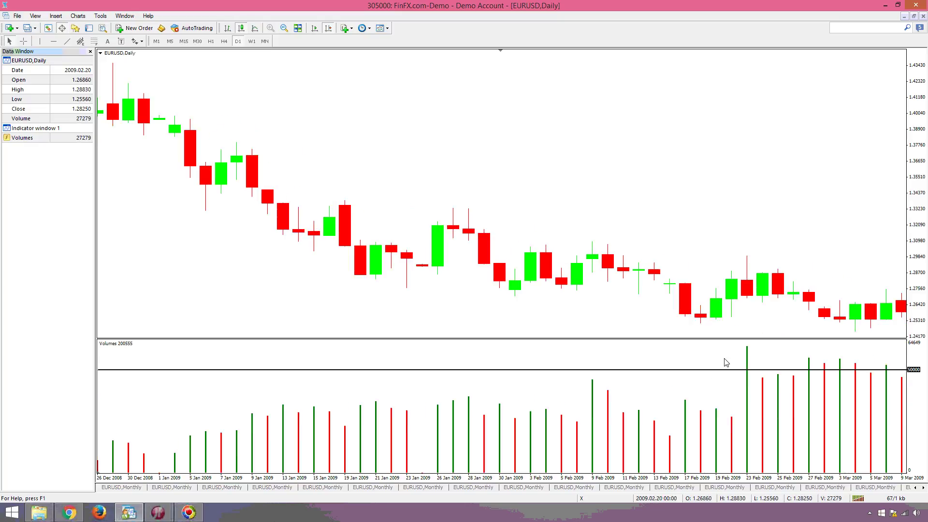
scroll(678, 404, down, 2)
scroll(677, 405, down, 6)
scroll(677, 404, down, 15)
Step: With the crosshair on, scroll to the 10 Mar–21 May 2010 bars, reading 2010.05.04 volume 116464
middle_click(677, 404)
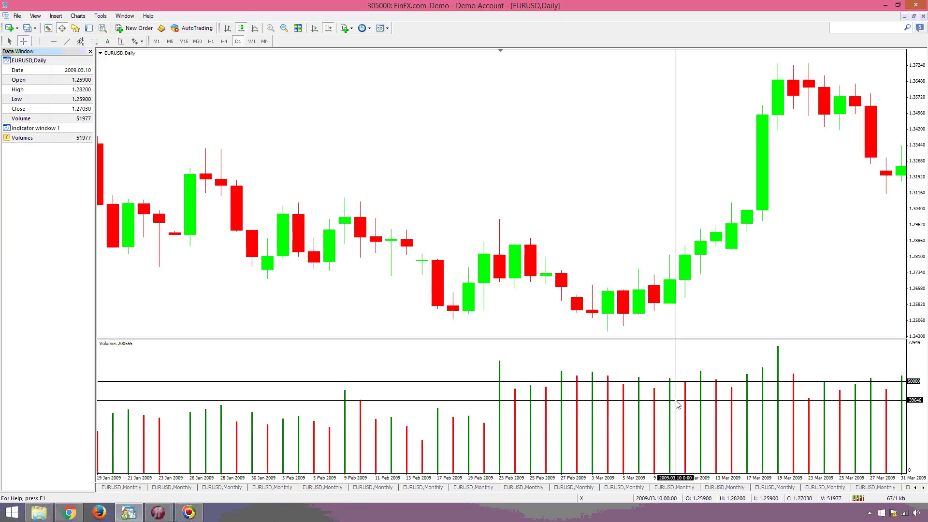
scroll(678, 404, down, 16)
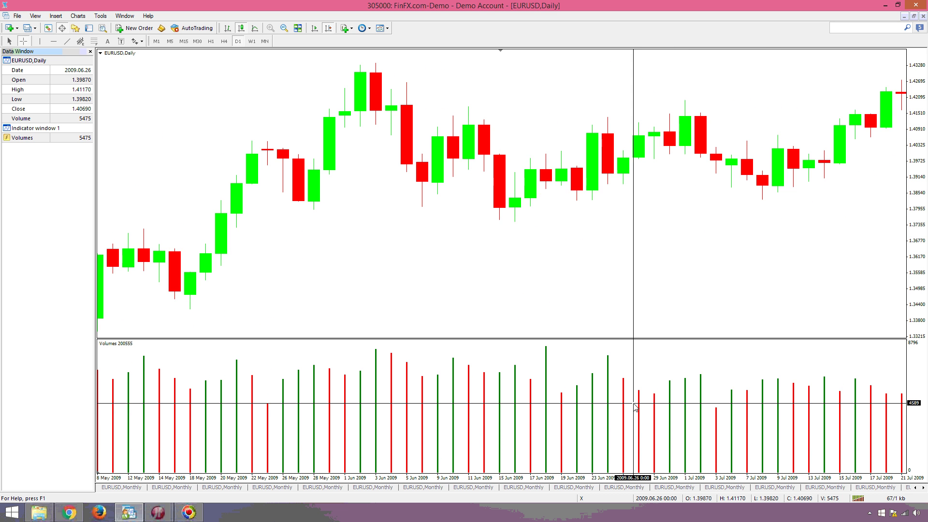
scroll(634, 408, down, 5)
scroll(633, 408, down, 19)
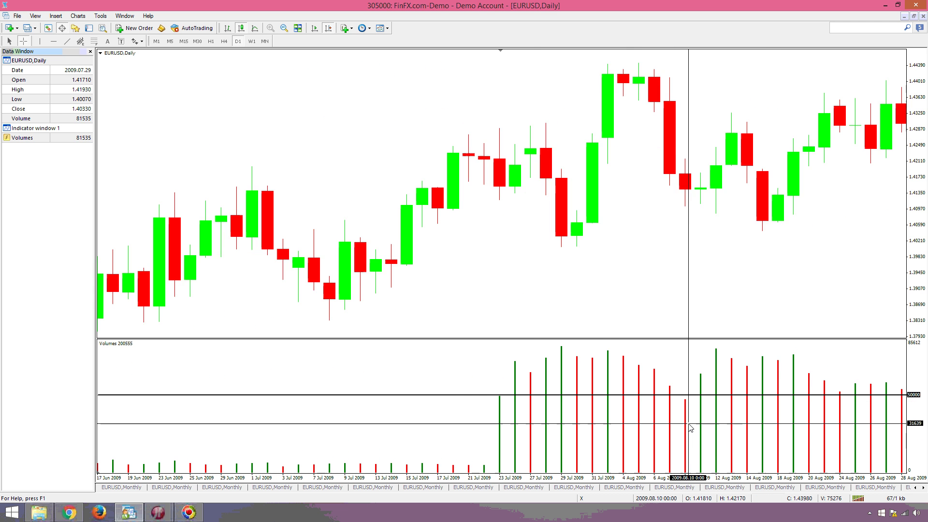
scroll(690, 427, down, 20)
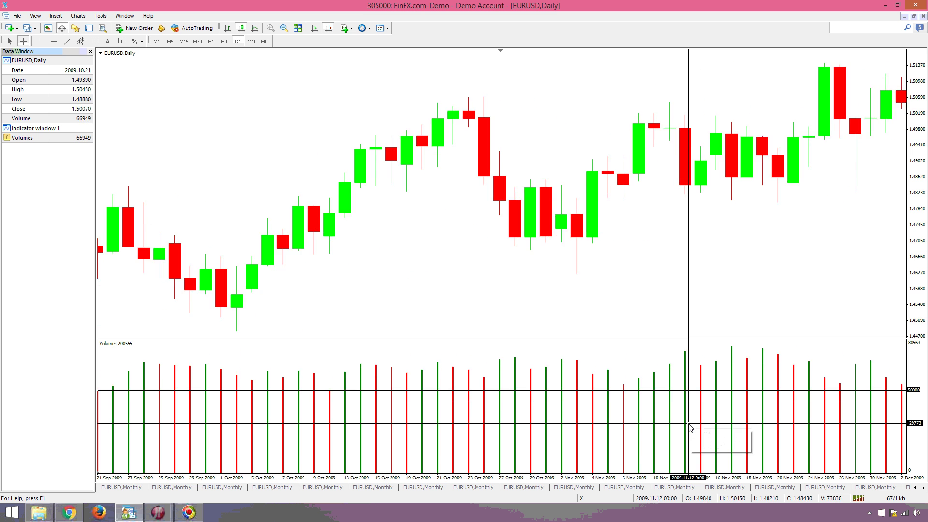
scroll(691, 427, down, 20)
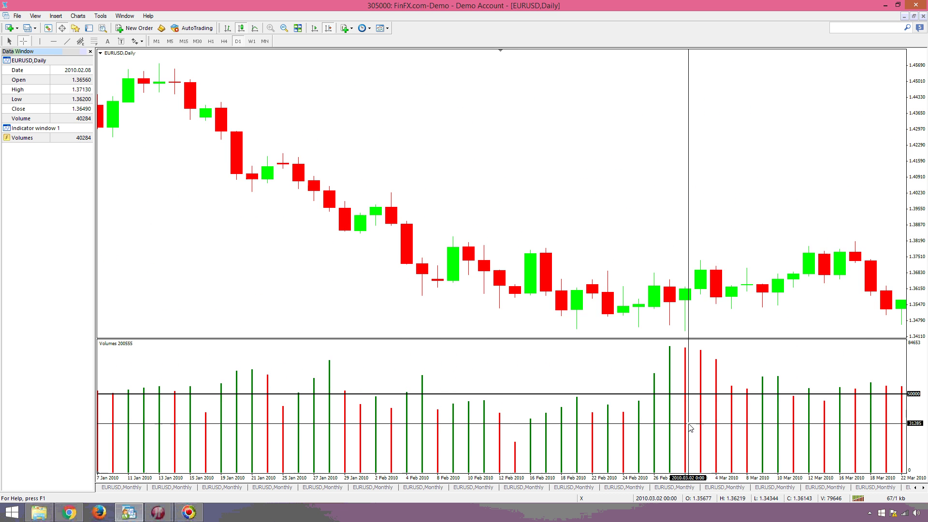
scroll(690, 428, down, 18)
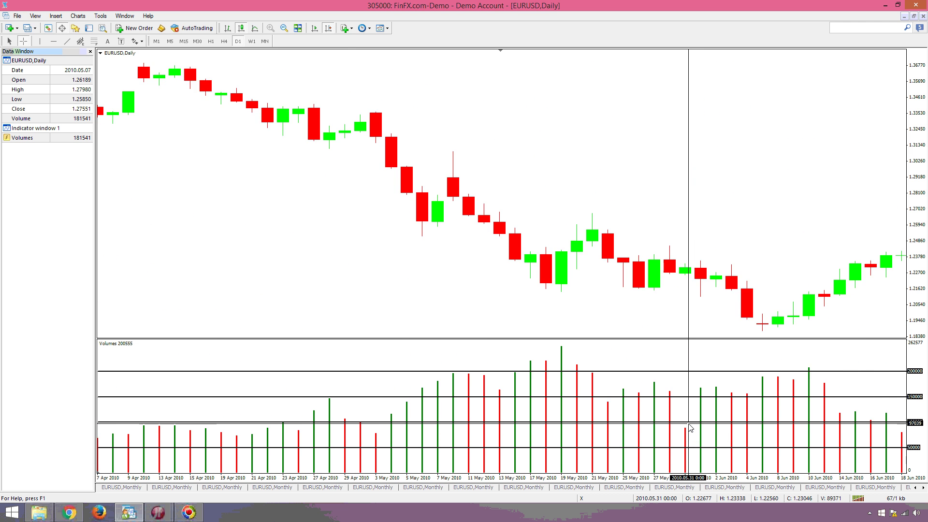
scroll(690, 427, up, 14)
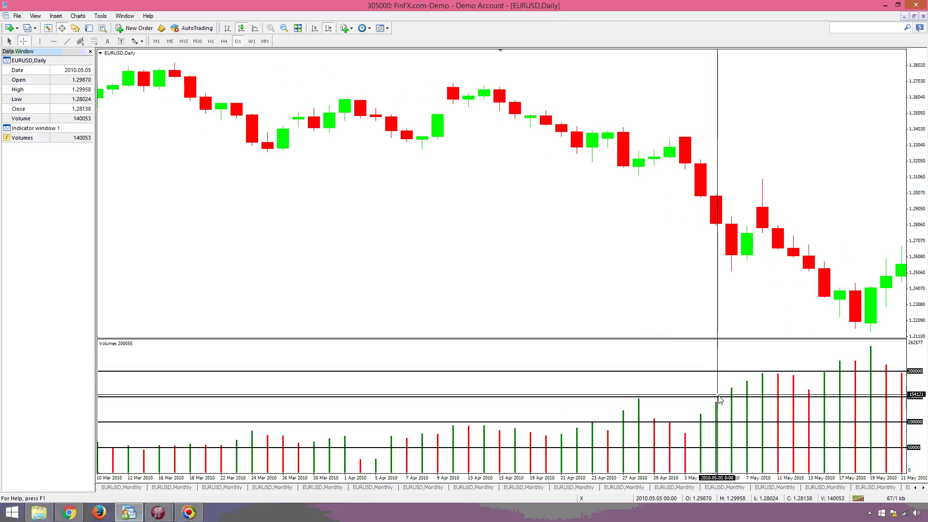
mouse_move(711, 443)
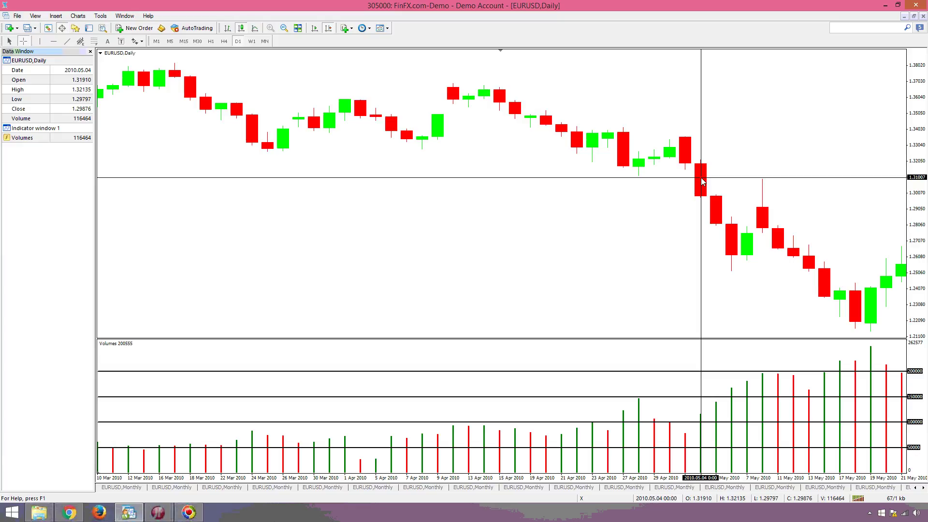
mouse_move(697, 403)
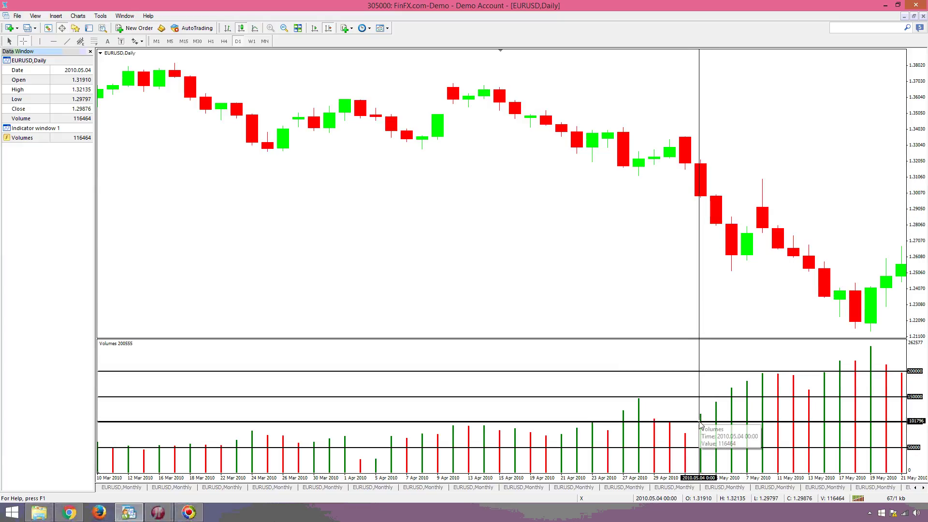
click(780, 224)
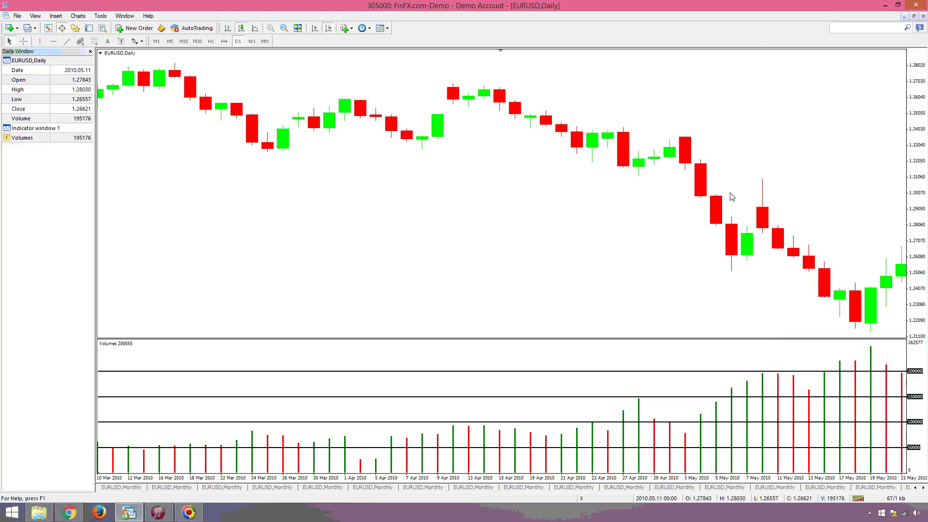
Step: Pick Arrow Down from the Arrows dropdown and drop it above the 11 May 2010 candle
click(141, 41)
click(158, 87)
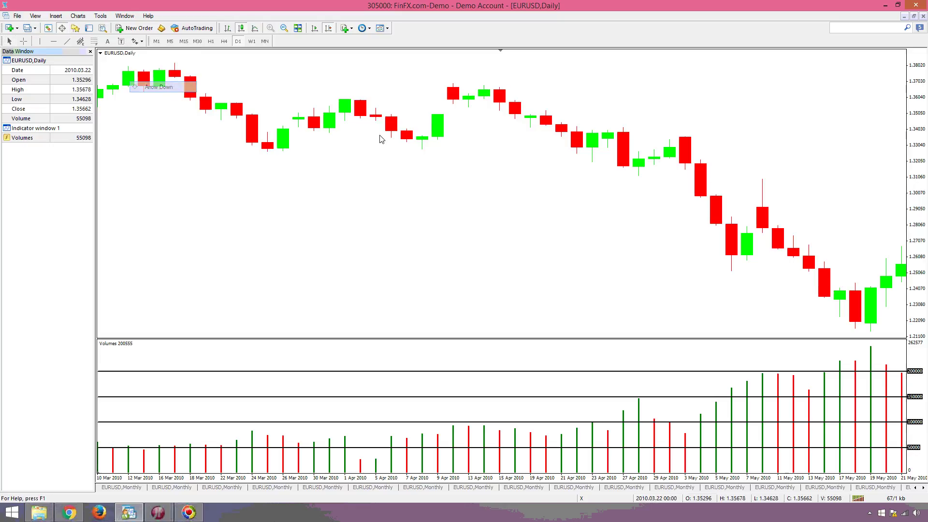
click(777, 209)
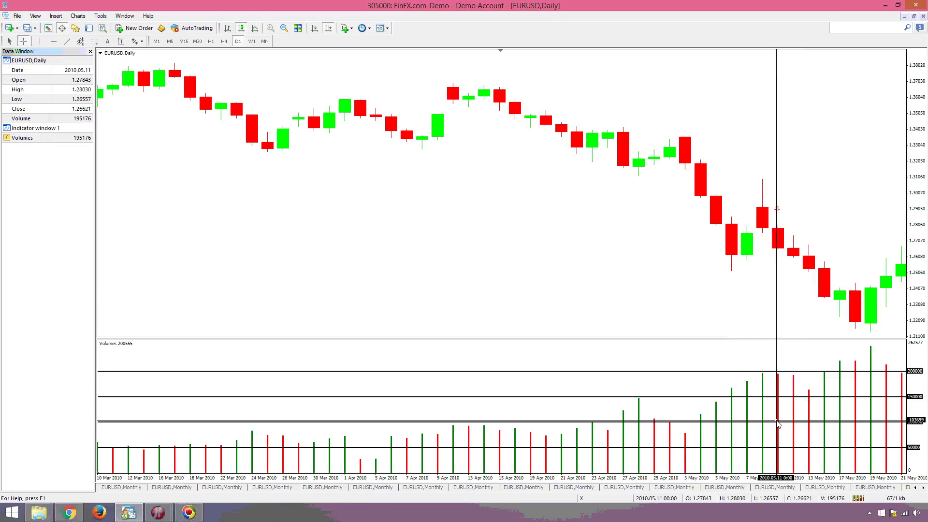
mouse_move(781, 426)
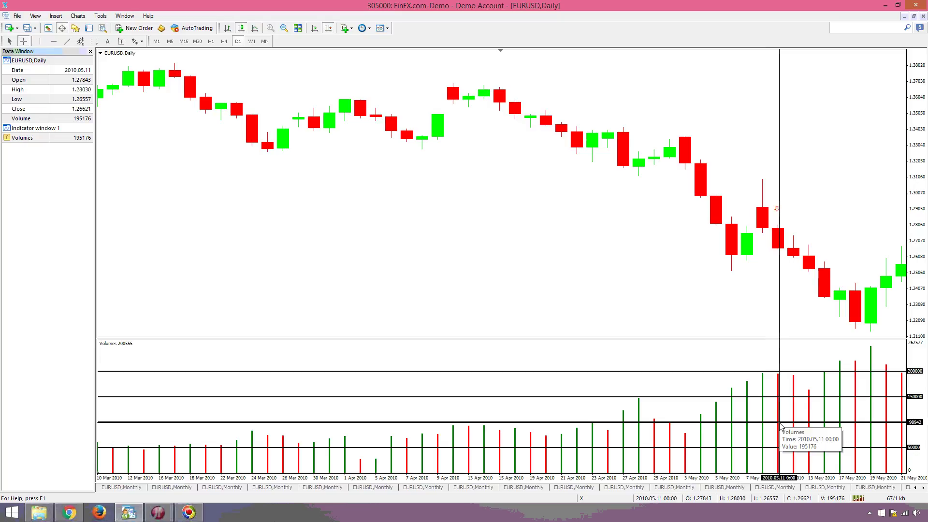
mouse_move(794, 400)
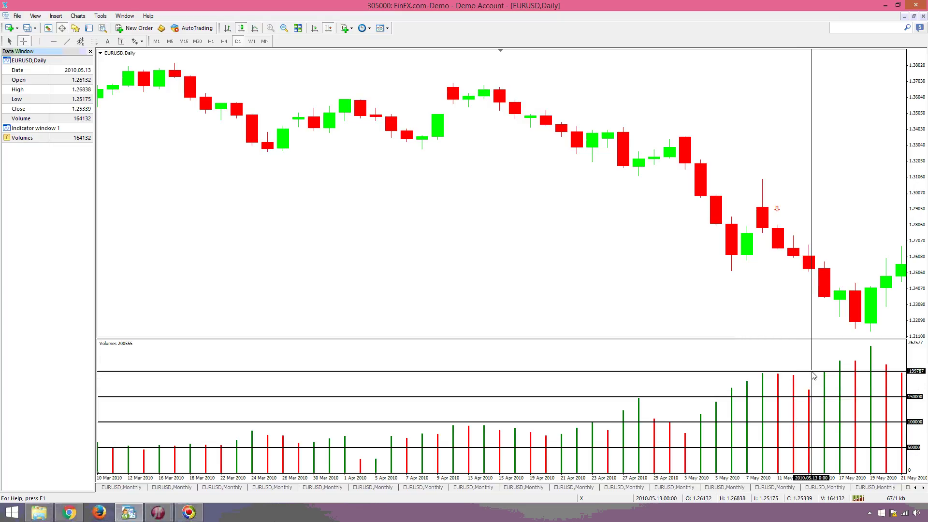
key(Escape)
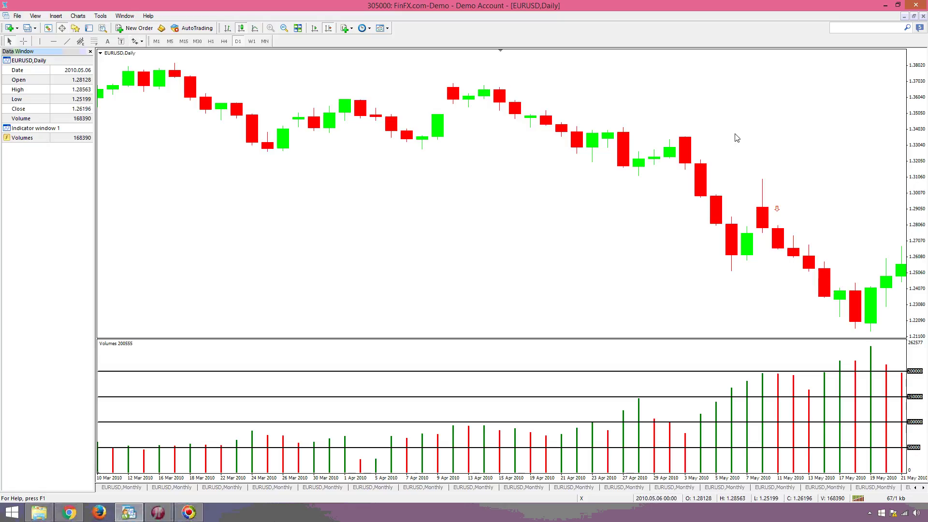
click(142, 42)
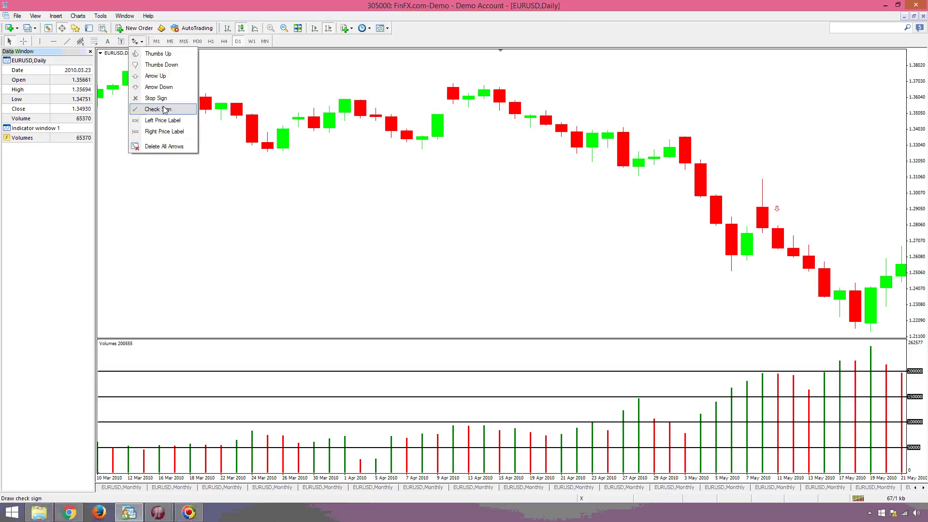
click(174, 88)
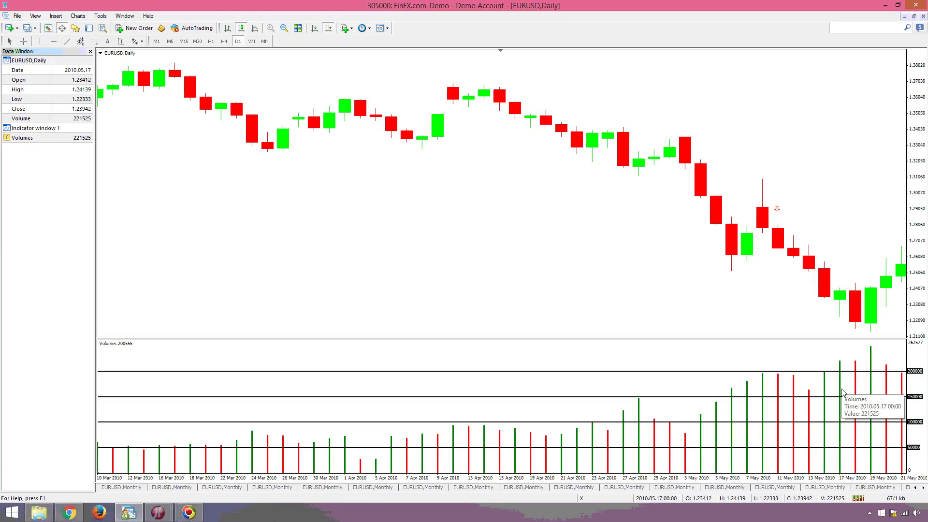
mouse_move(843, 387)
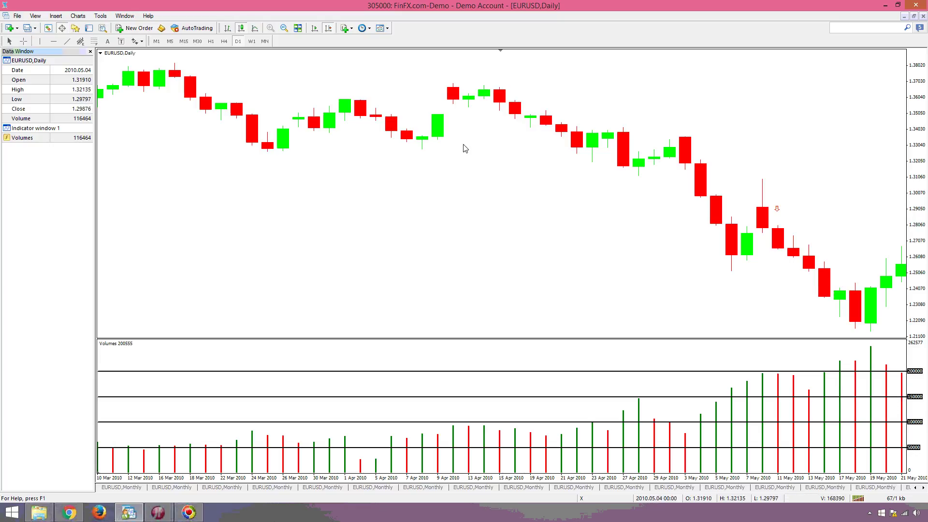
Step: Place an Arrow Up marker below the 17 May 2010 candle
click(138, 42)
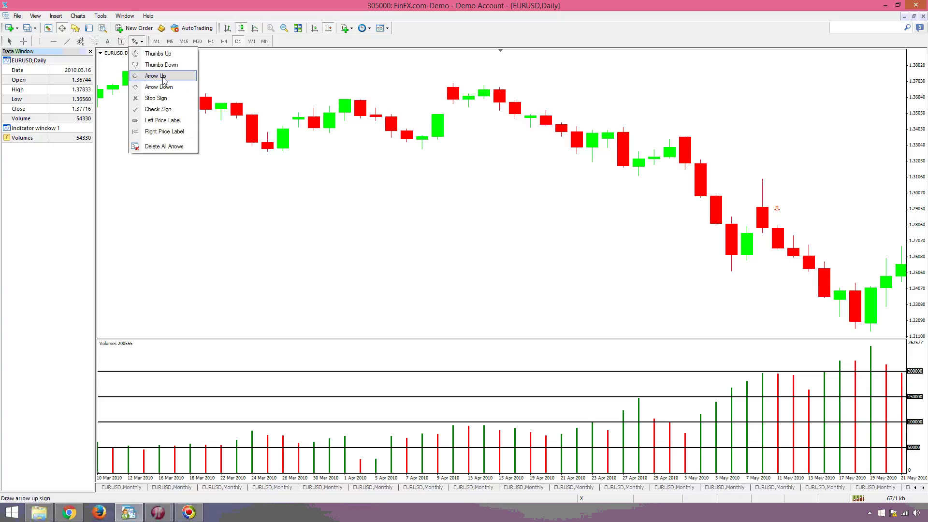
click(163, 76)
click(842, 322)
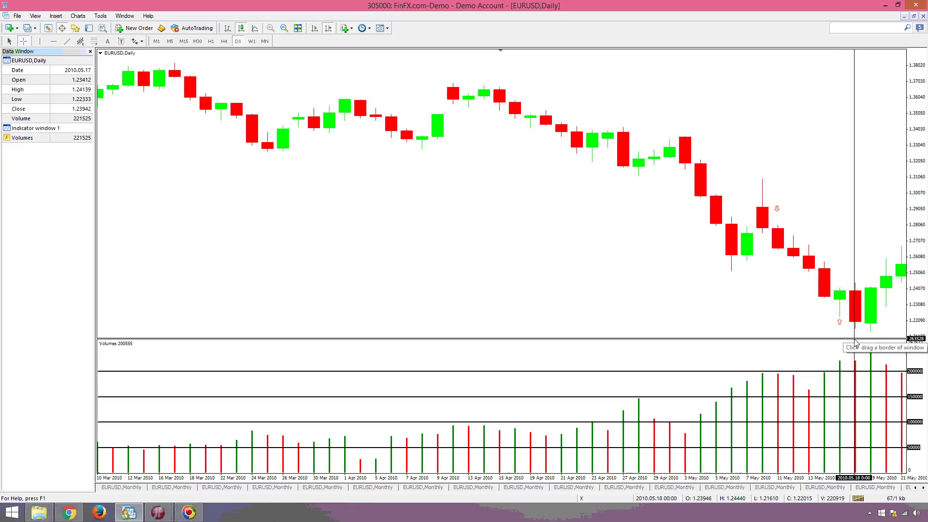
Step: Place an Arrow Down marker above the 18 May 2010 candle
click(138, 42)
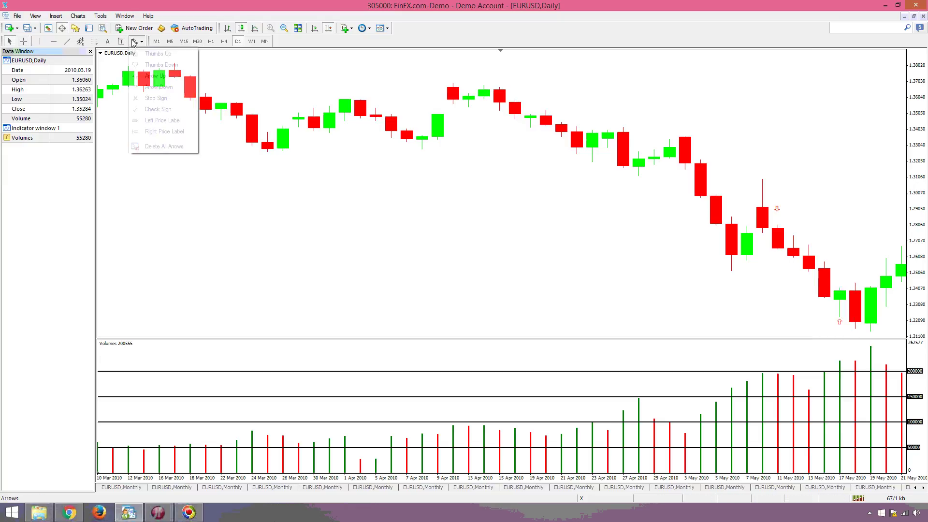
click(167, 87)
click(856, 267)
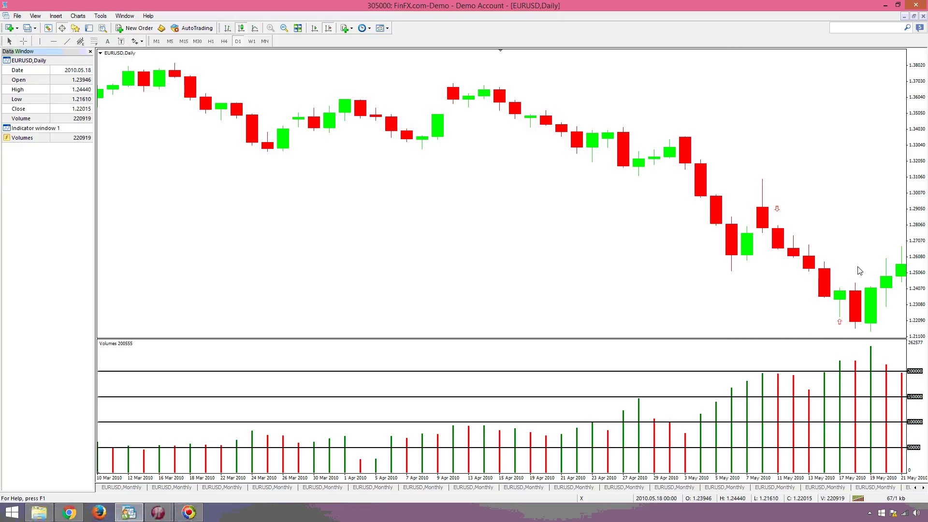
scroll(865, 254, down, 5)
Step: Turn on the crosshair and stack two Arrow Up markers below the 19 May 2010 candle
middle_click(590, 321)
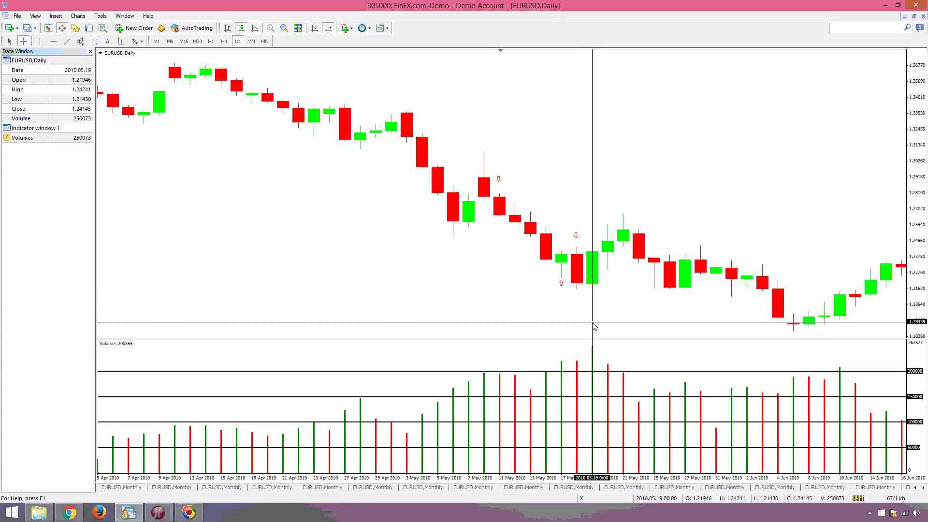
click(137, 41)
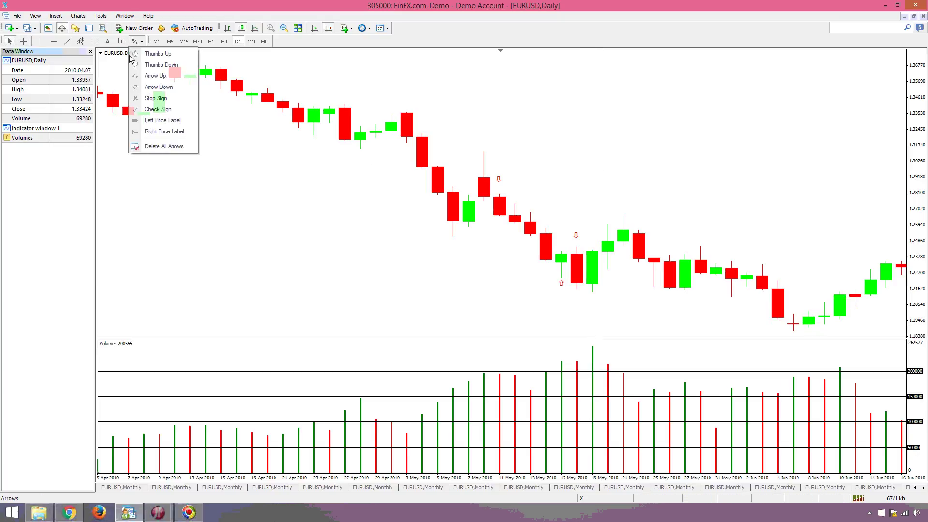
click(156, 76)
click(594, 298)
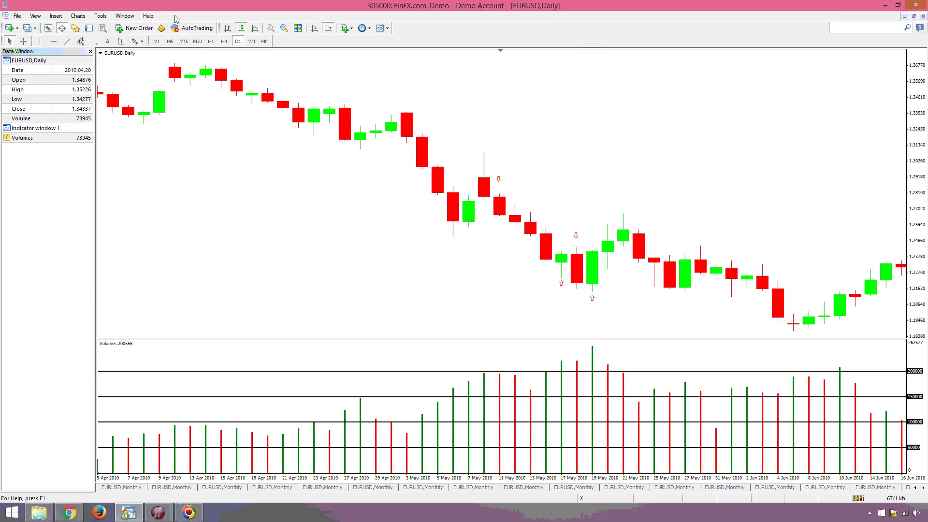
click(136, 41)
click(163, 79)
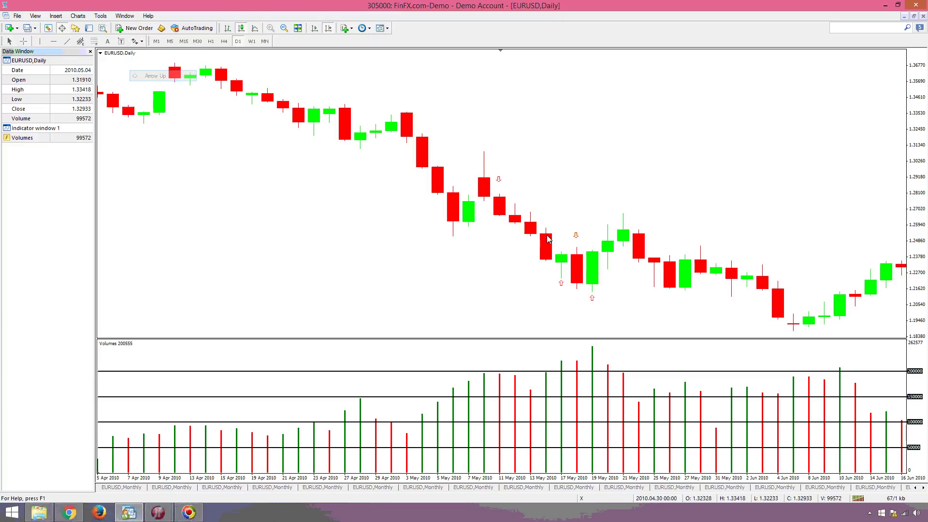
click(591, 306)
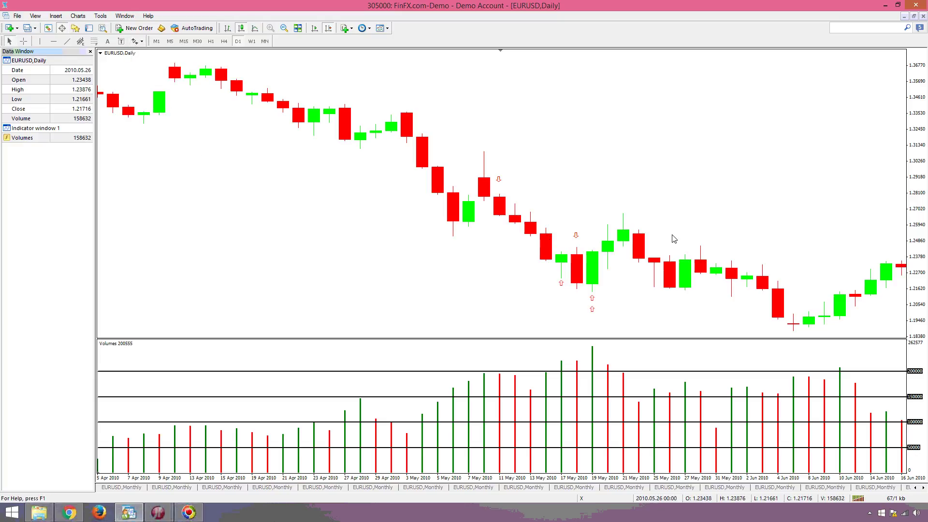